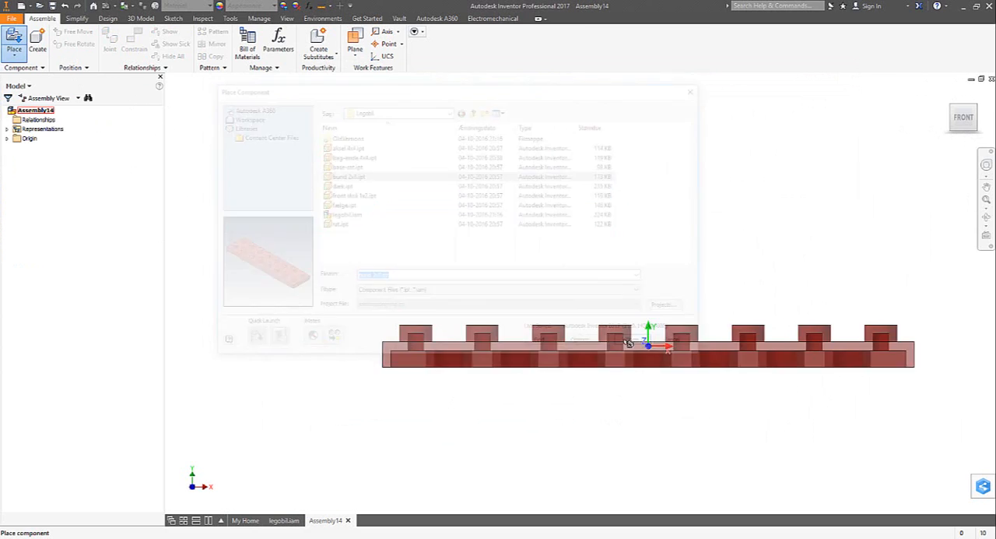
- Place the bund 2x8 plate grounded at the origin and add two aksel 4x4 components beside it
right_click(541, 263)
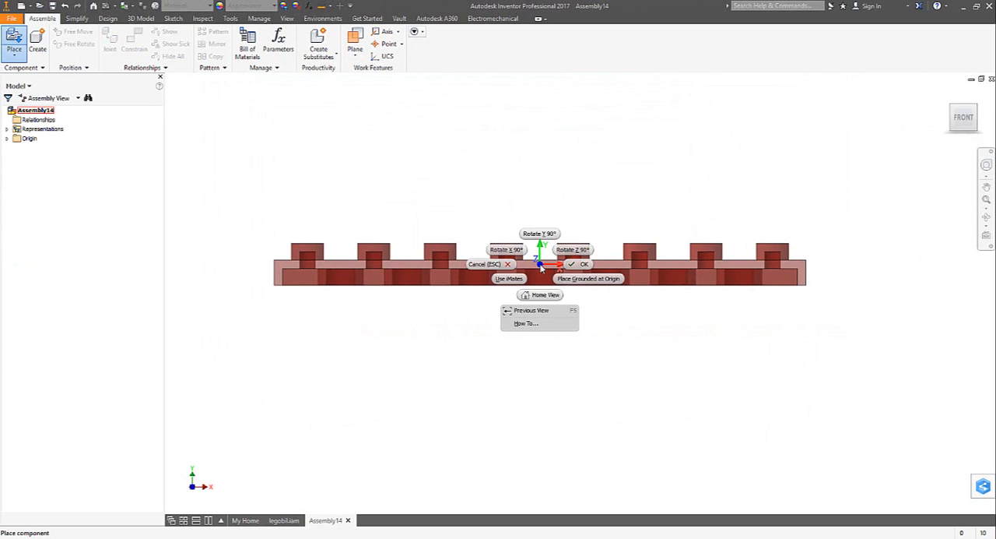
left_click(577, 280)
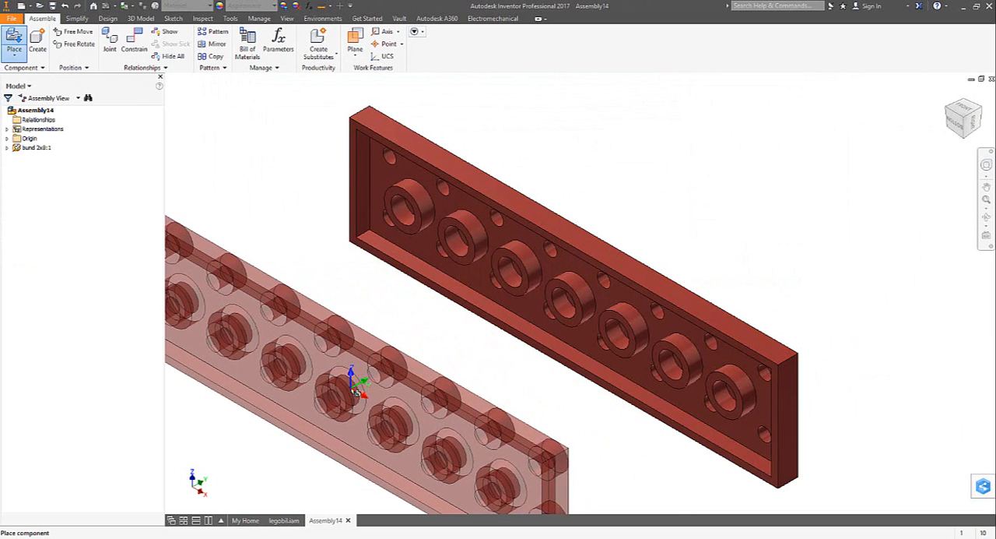
left_click(14, 38)
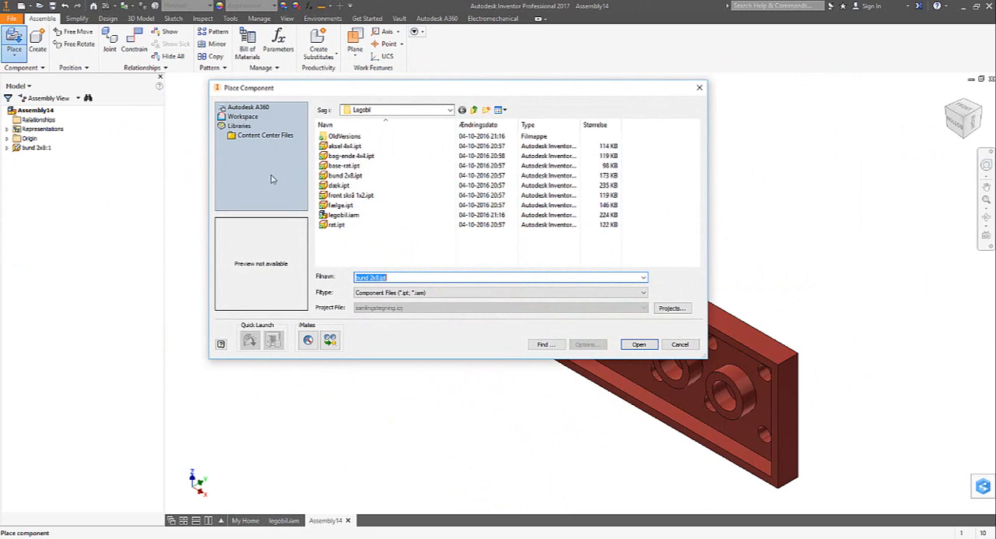
left_click(340, 147)
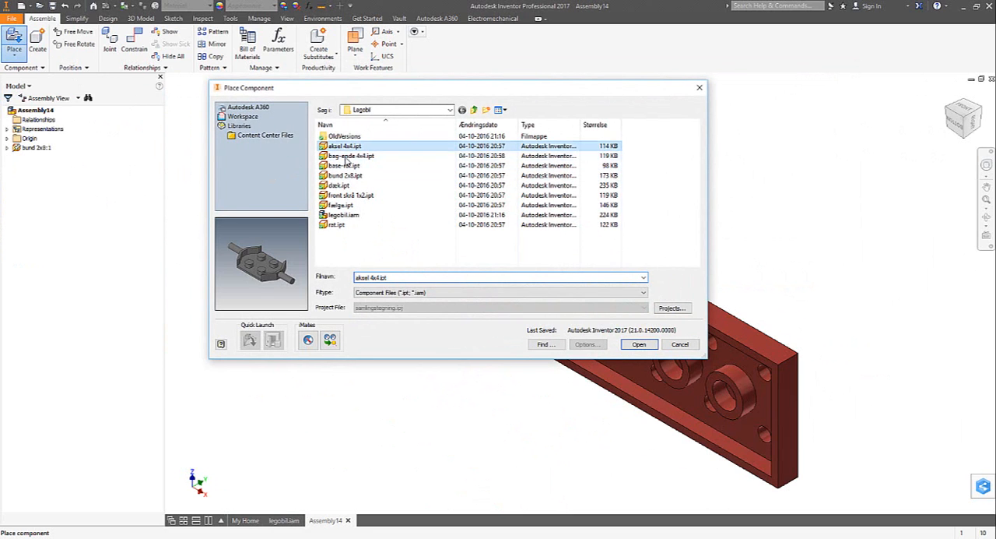
left_click(645, 344)
left_click(552, 175)
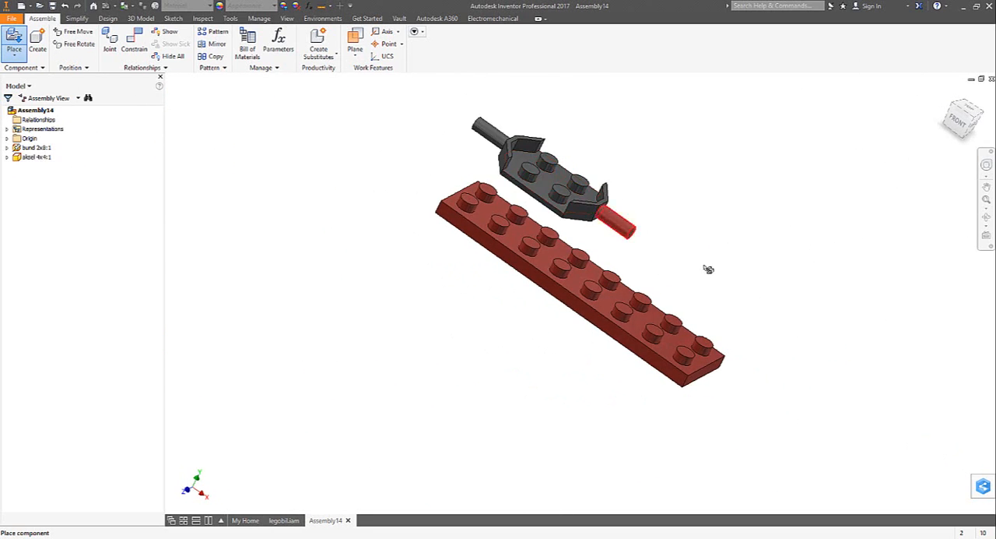
left_click(734, 307)
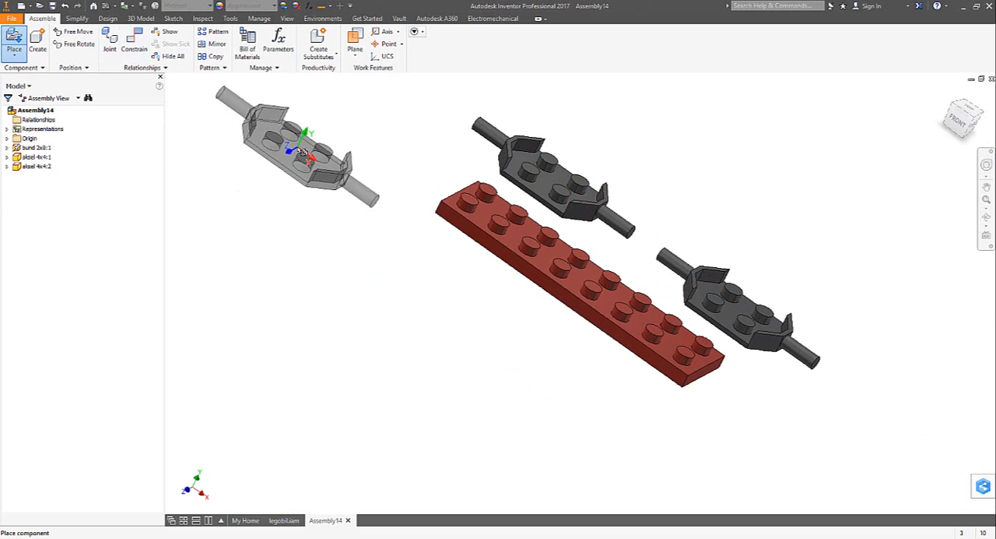
key("Escape")
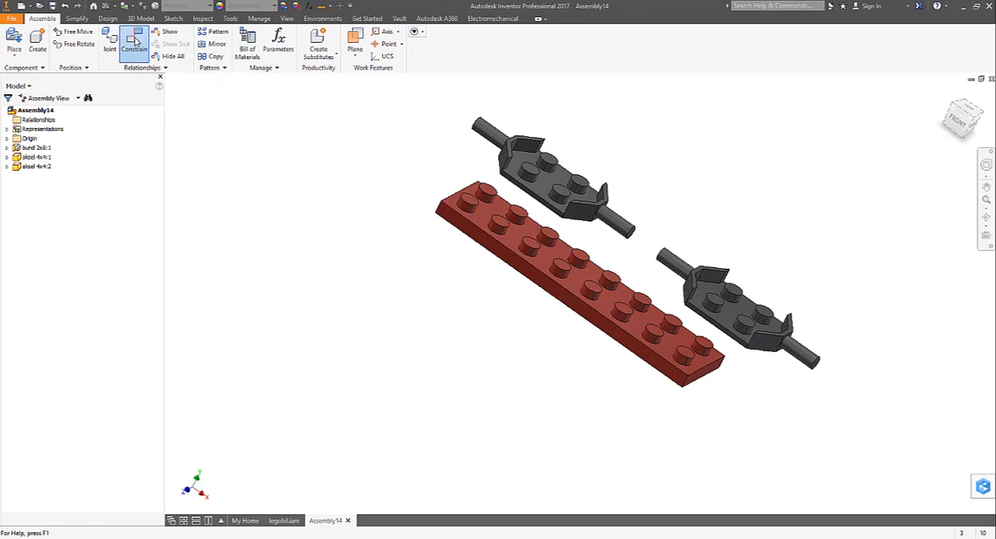
- Mate the first axle's studded top face to the underside rim of the red 2x8 plate
left_click(135, 42)
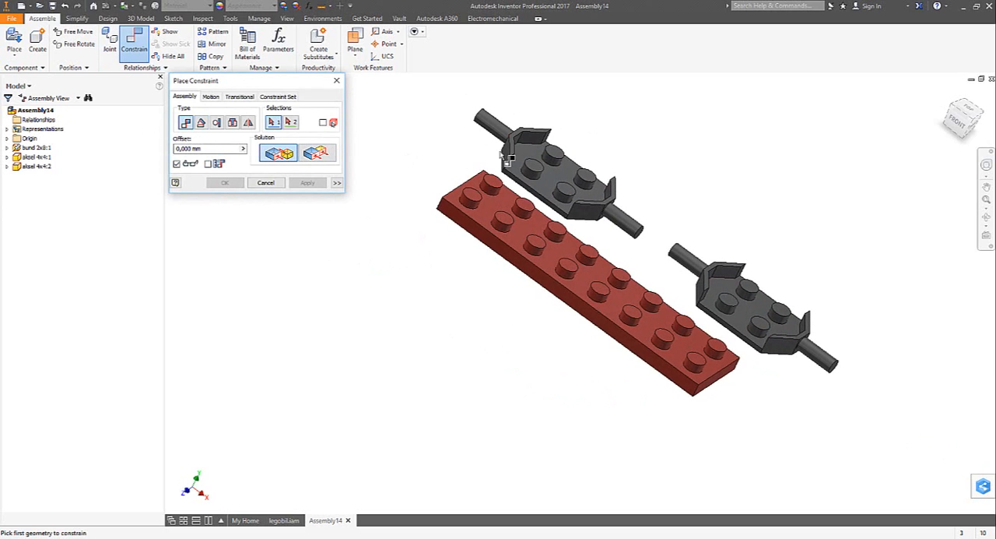
middle_click_drag(377, 220, 393, 212, "shift")
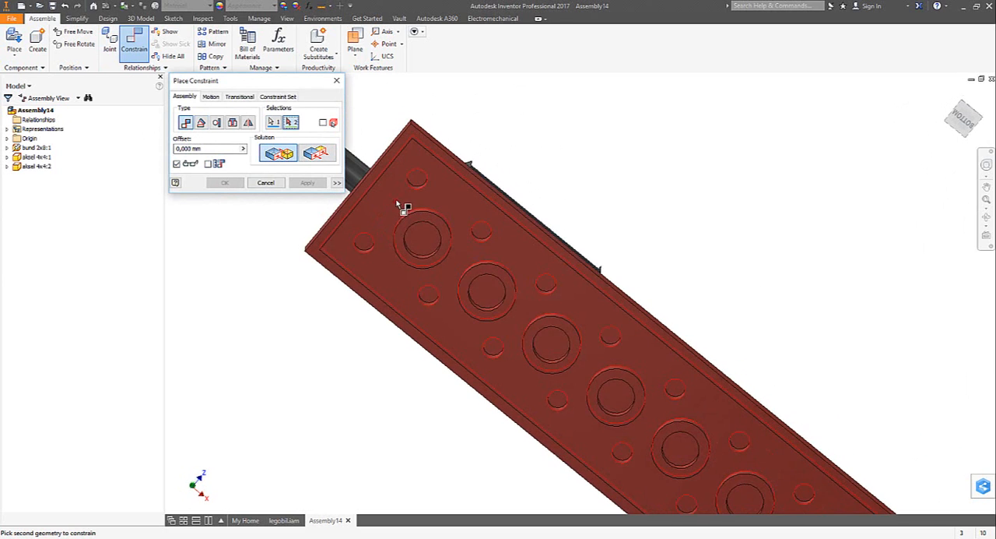
scroll(397, 193, "down", 3)
left_click(378, 129)
middle_click_drag(378, 129, 334, 218, "shift")
left_click(316, 184)
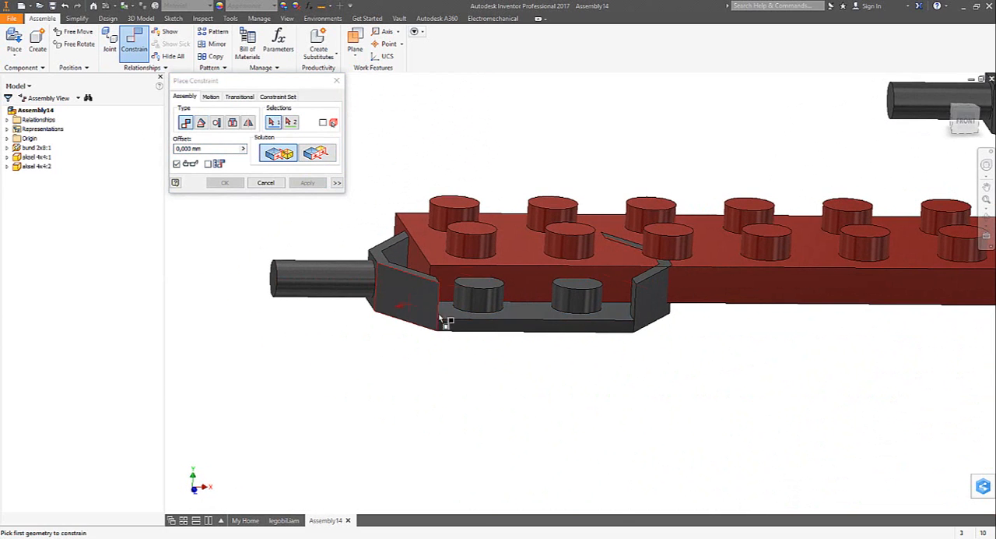
- Constrain the first axle's straight edge face flush with the end face of the red plate
left_click(466, 331)
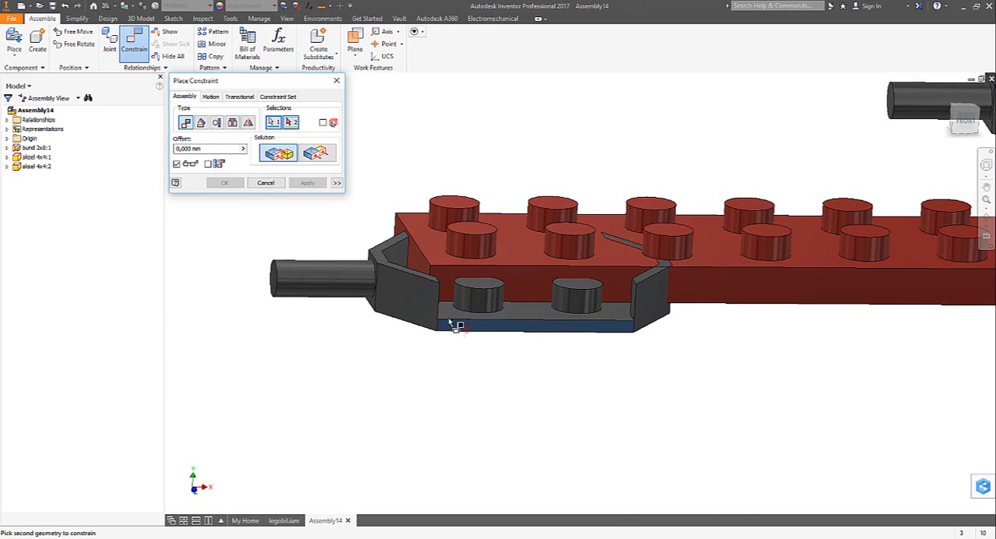
left_click(418, 257)
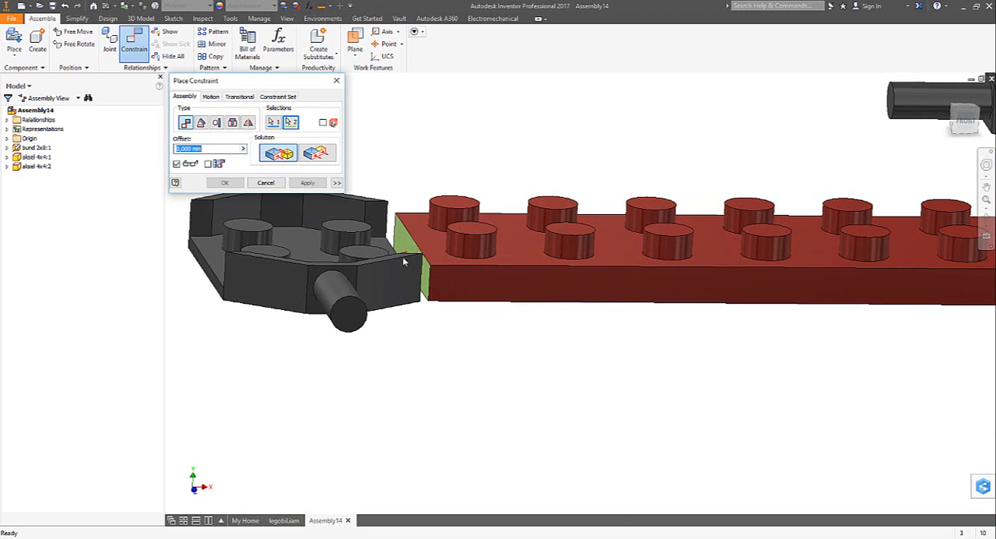
left_click(316, 153)
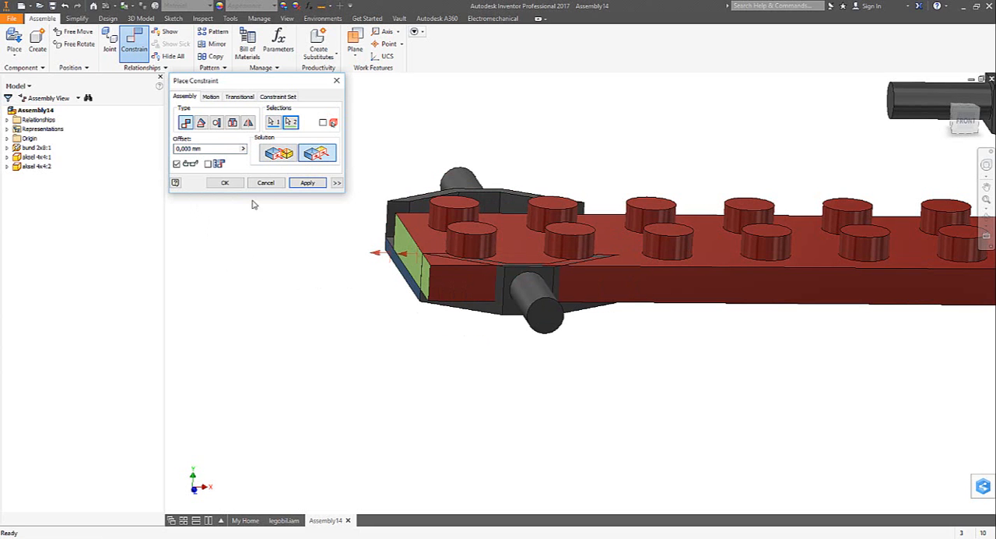
left_click(306, 185)
- Mate the inner side wall of the first axle to the long side face of the red plate
middle_click_drag(367, 248, 490, 261, "shift")
left_click(427, 214)
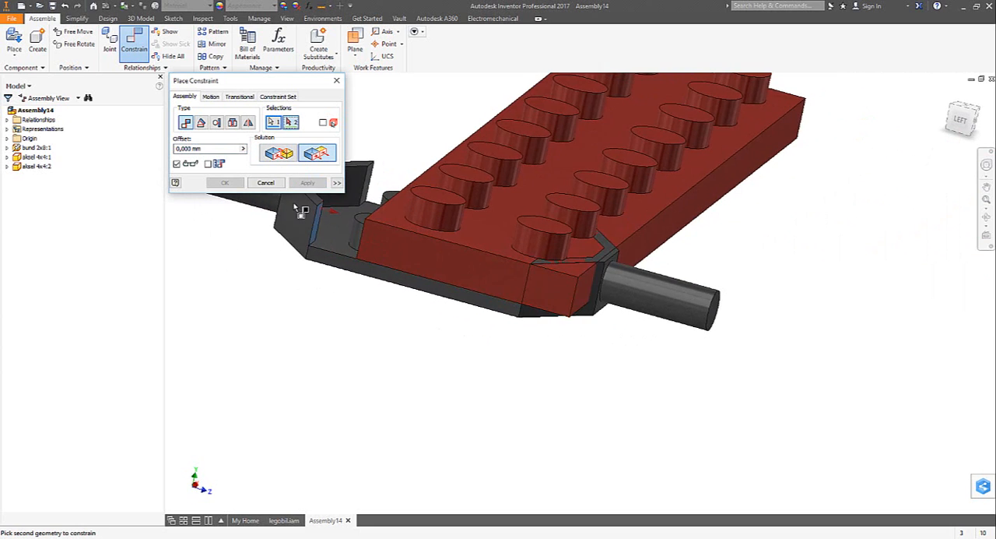
middle_click_drag(301, 210, 470, 217, "shift")
left_click(518, 226)
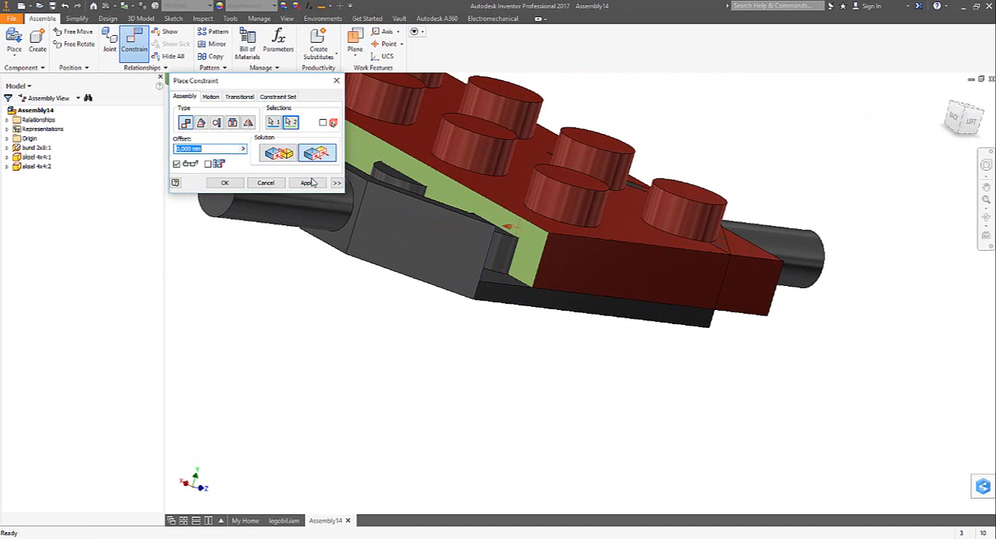
left_click(281, 158)
middle_click_drag(351, 190, 465, 141, "shift")
left_click(309, 185)
- Mate the second axle's studded top face to the underside rim of the red plate
scroll(335, 204, "up", 5)
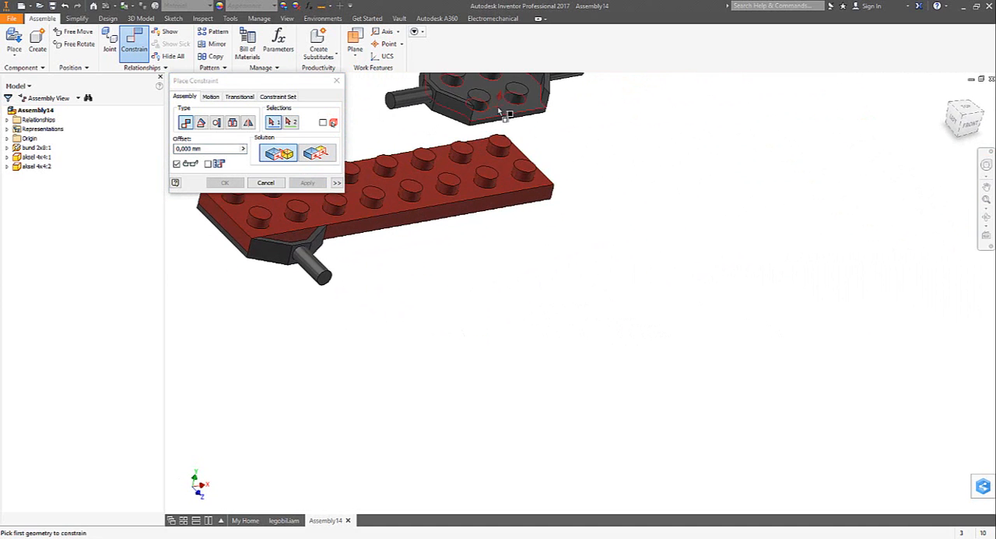
left_click(500, 111)
middle_click_drag(436, 236, 412, 285, "shift")
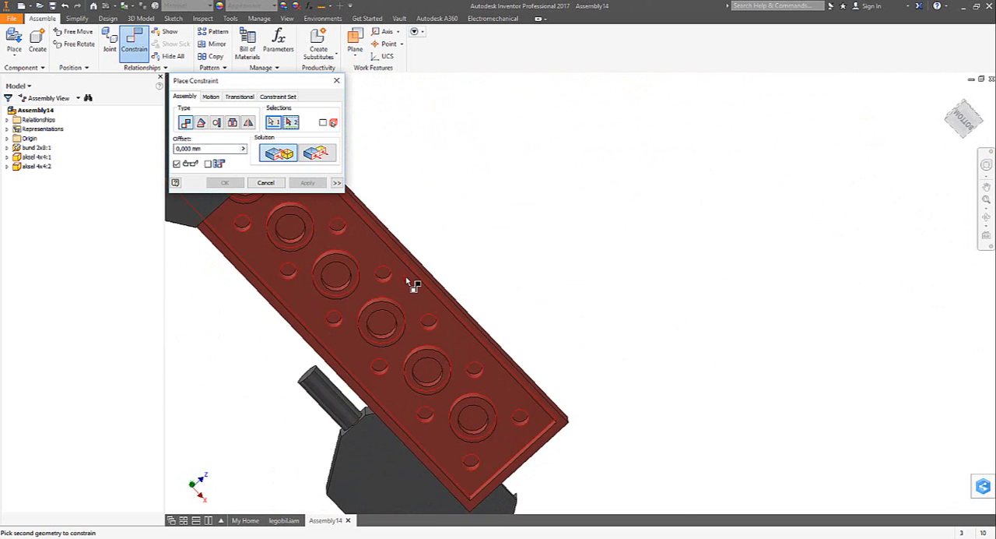
scroll(413, 285, "down", 3)
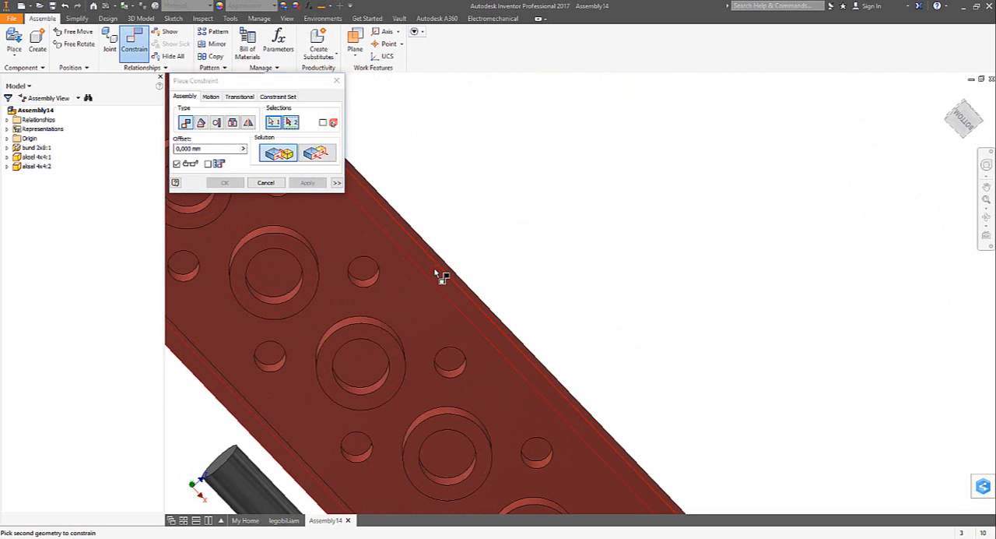
left_click(436, 273)
scroll(413, 273, "up", 3)
middle_click_drag(381, 274, 496, 306, "shift")
left_click(308, 182)
- Constrain the second axle's straight edge face flush with the opposite end face of the red plate
left_click(401, 285)
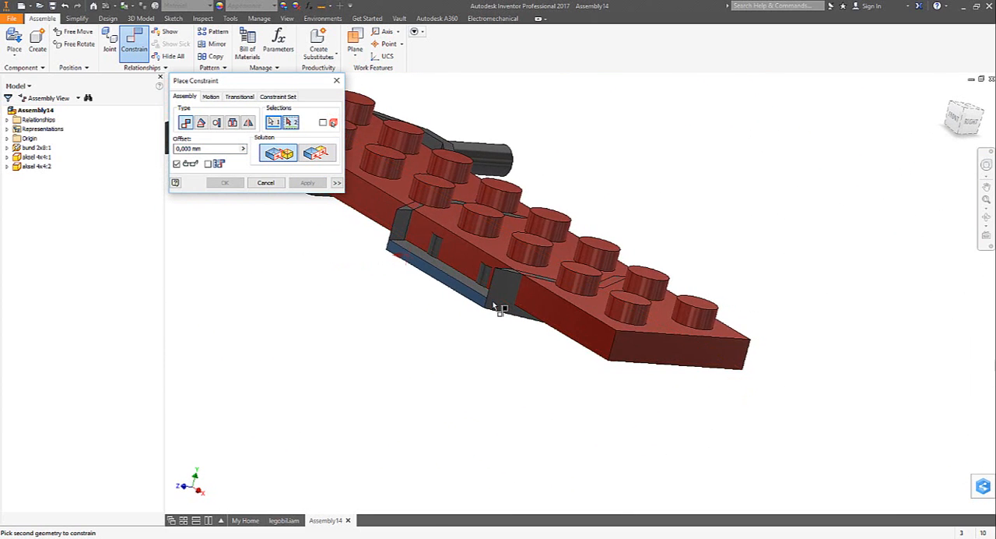
left_click(637, 352)
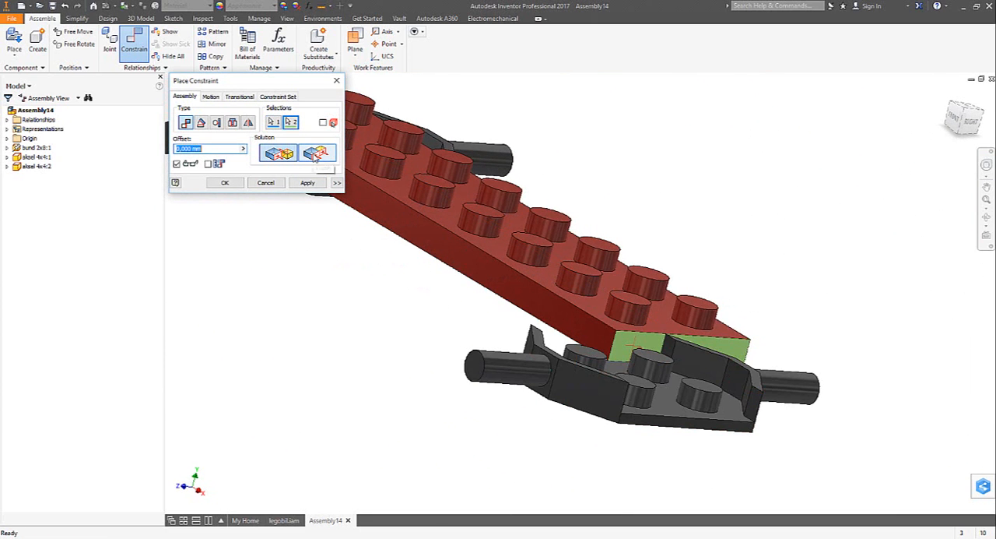
left_click(315, 155)
left_click(308, 182)
- Mate the second axle's inner side wall to the red plate's long side face and finish constraining
middle_click_drag(329, 207, 582, 331, "shift")
left_click(322, 275)
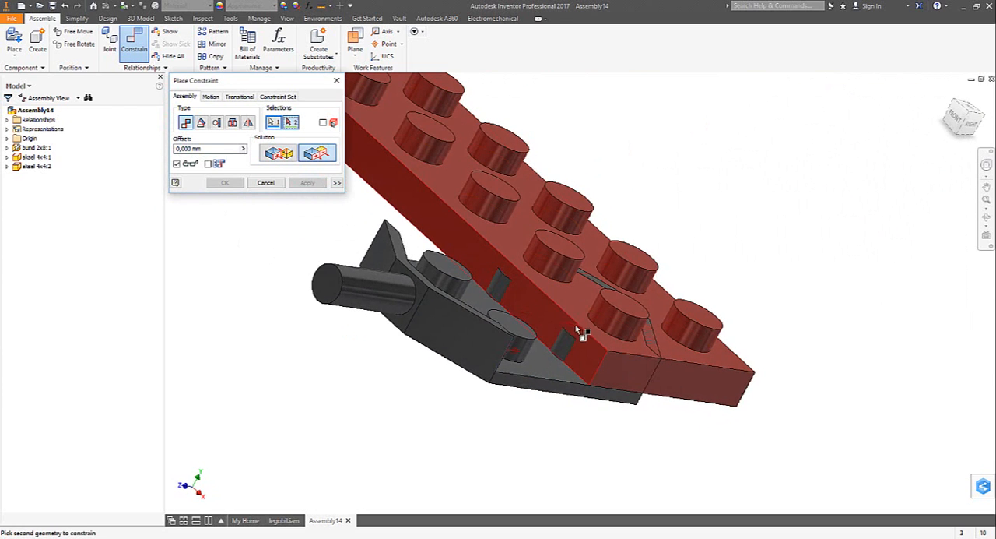
left_click(552, 322)
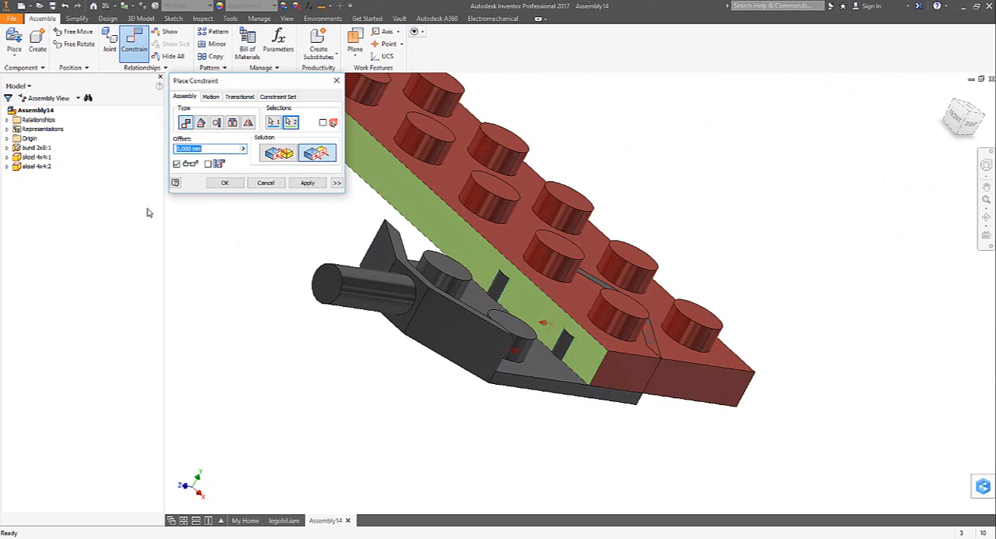
left_click(278, 155)
left_click(225, 182)
key("F6")
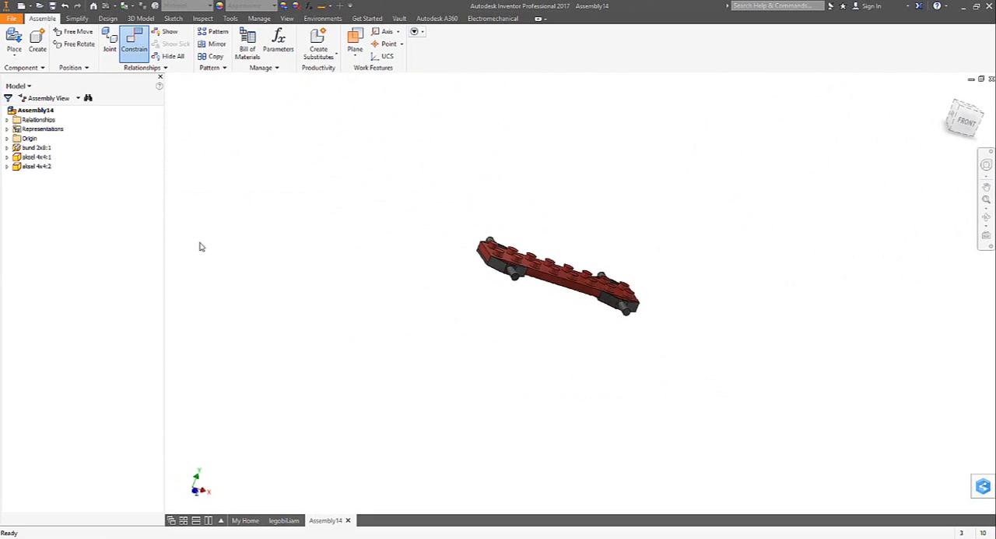
- Place one bag-ende 4x4 brick in the assembly above the red plate
key("p")
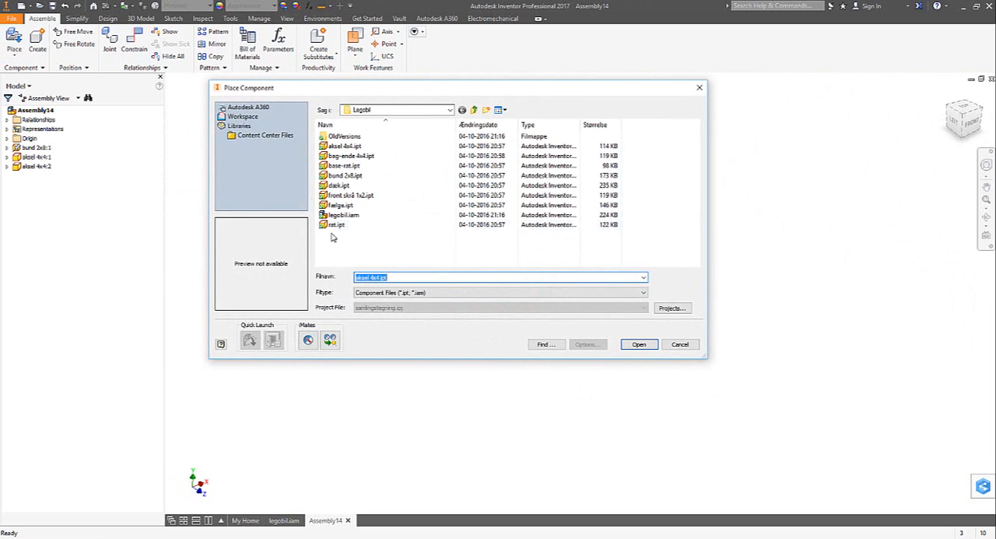
left_click(333, 165)
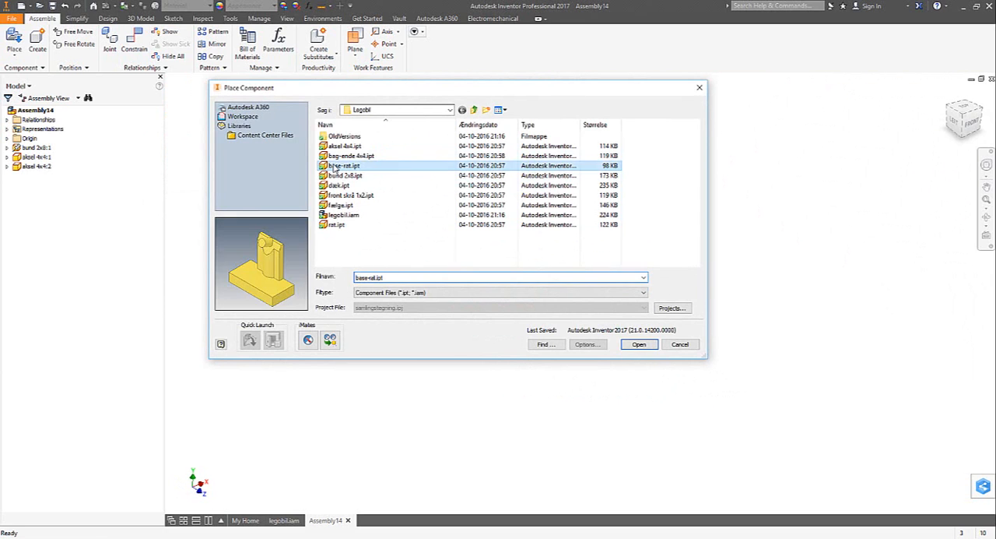
left_click(330, 156)
left_click(638, 344)
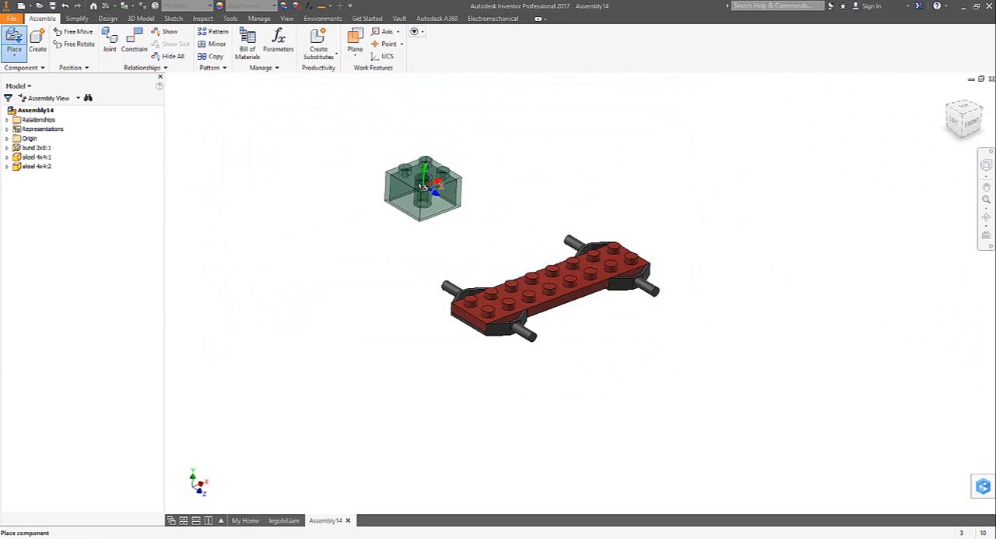
left_click(432, 209)
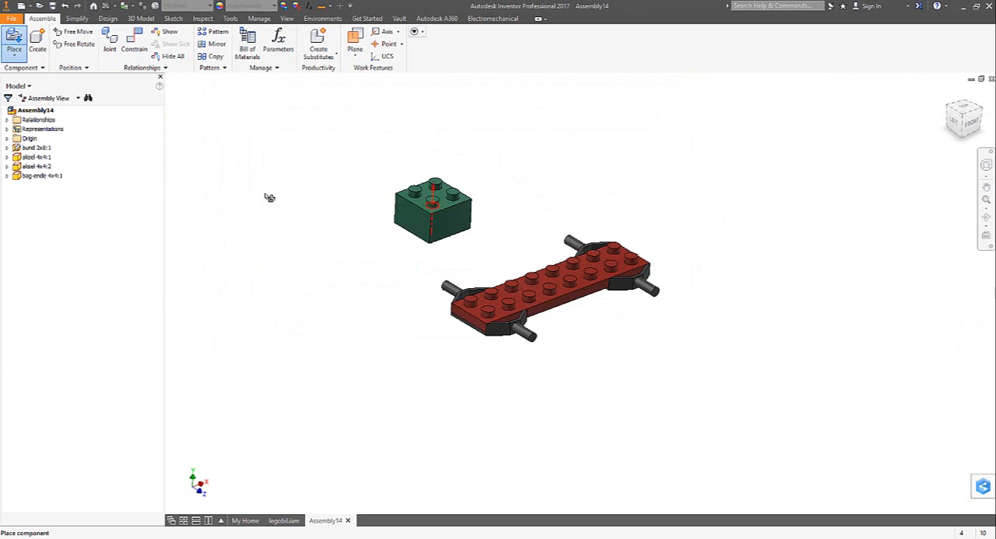
- Mate the green brick's underside rim to the top face of the red plate
left_click(131, 48)
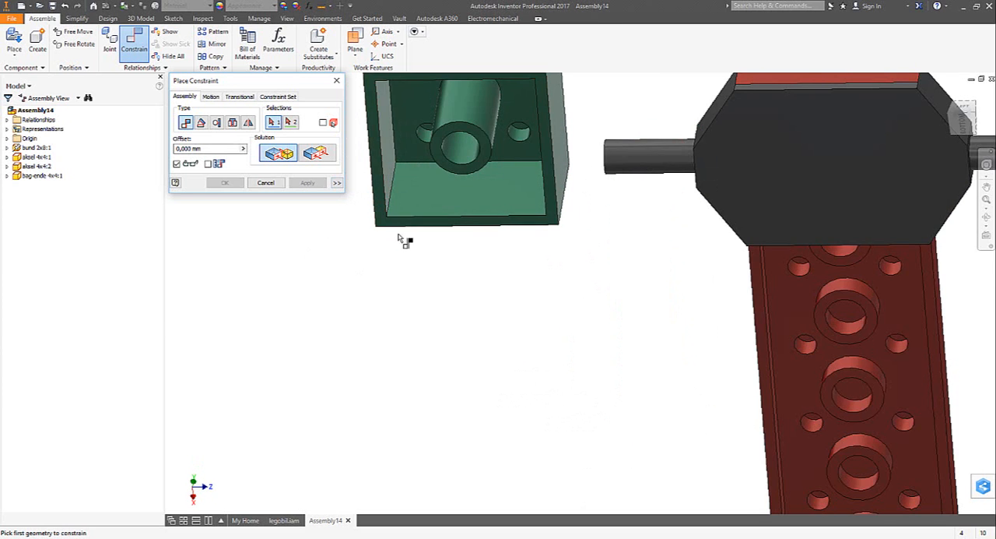
left_click(397, 234)
key("F6")
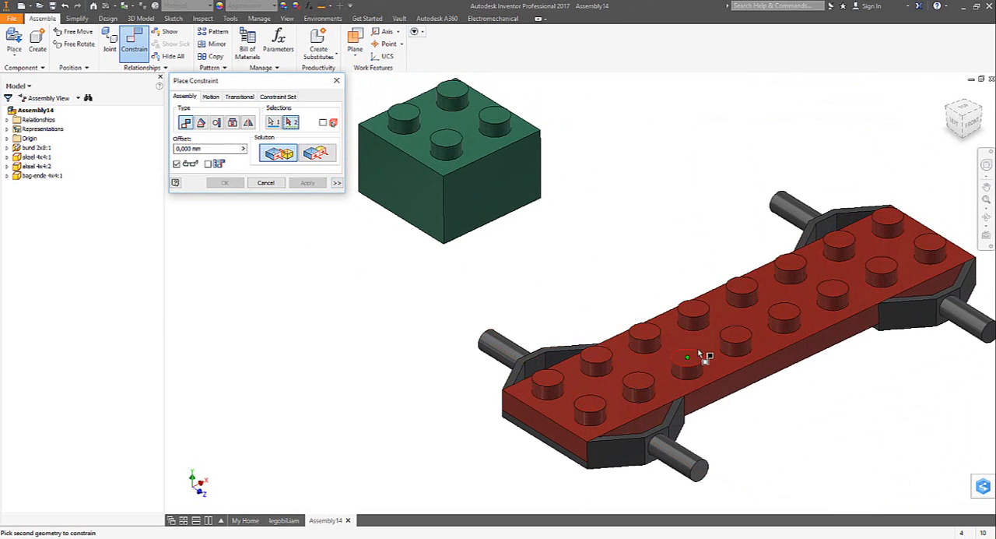
left_click(702, 350)
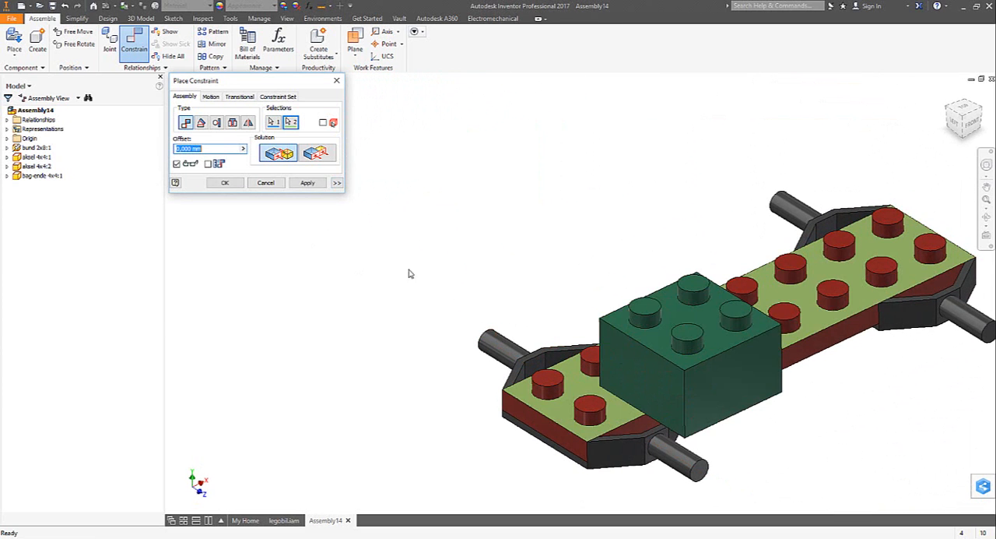
left_click(309, 183)
- Constrain the green brick's side face flush with the long side face of the red plate
left_click(775, 382)
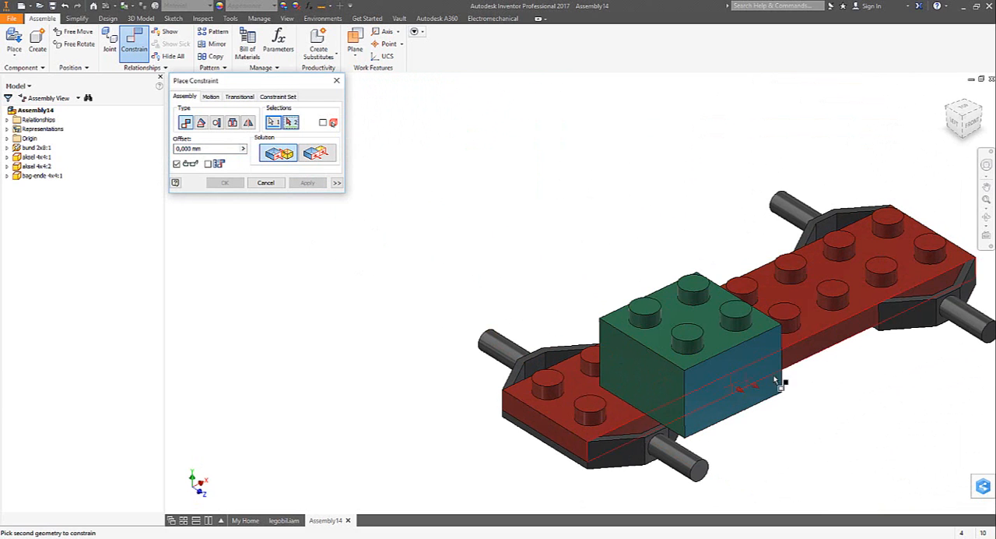
left_click(813, 358)
left_click(316, 153)
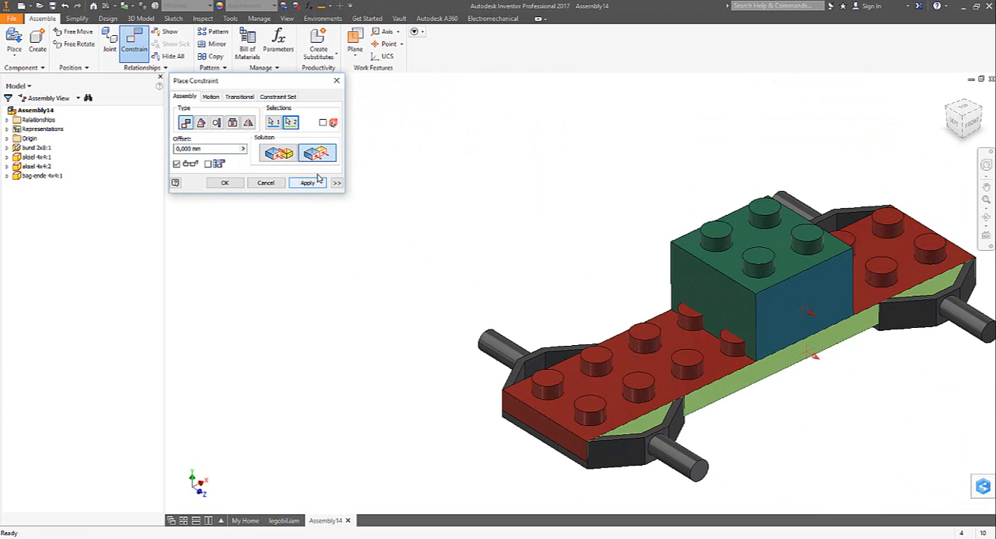
left_click(318, 179)
- Constrain the green brick's outer face flush with the red plate's end face and finish constraining
middle_click_drag(693, 342, 465, 269, "shift")
left_click(465, 269)
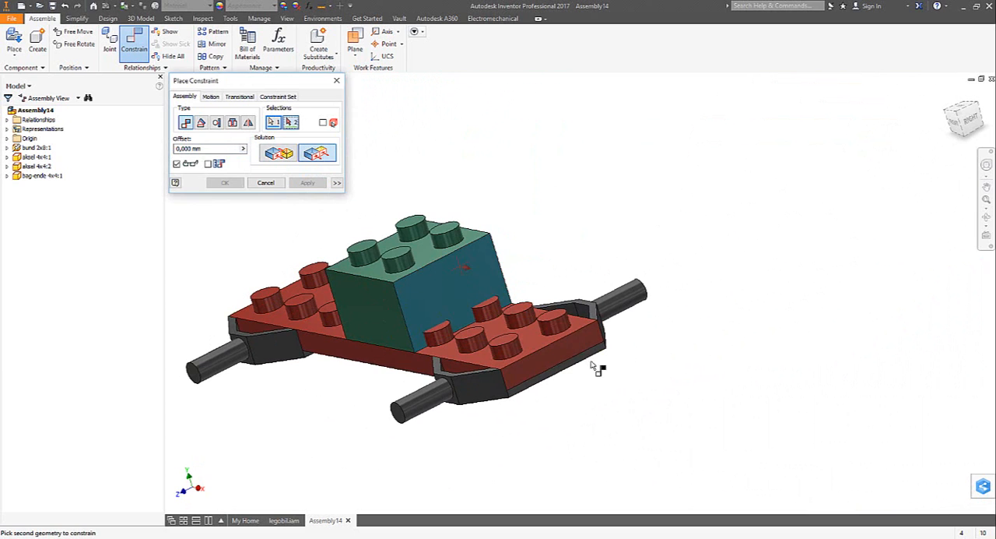
left_click(562, 356)
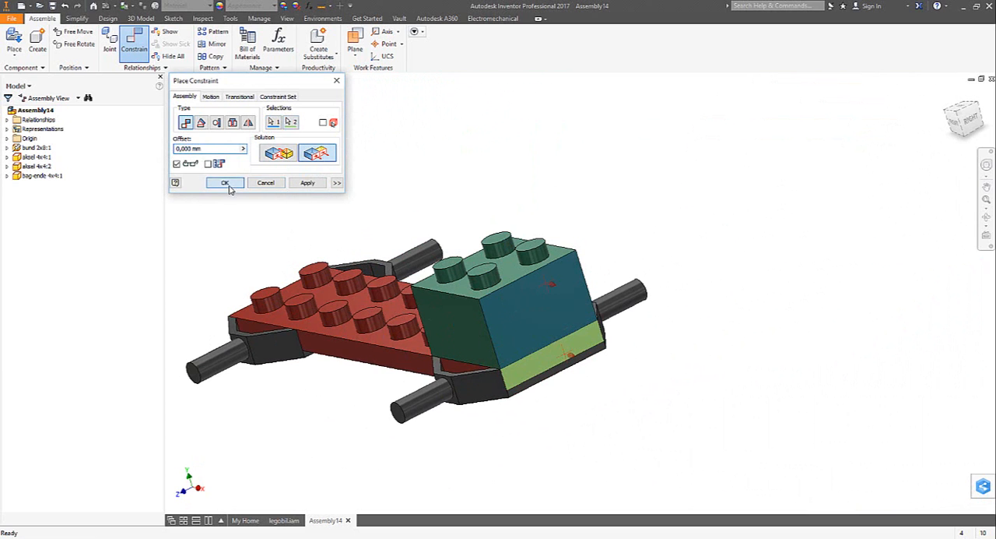
left_click(226, 184)
key("F6")
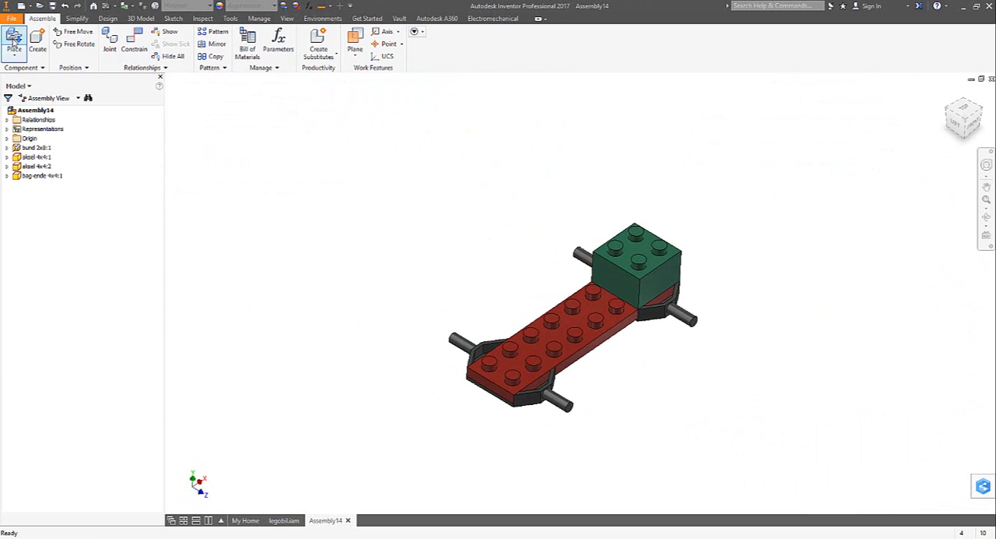
- Place one front skrå 1x2 brick in the assembly beside the red plate
left_click(14, 41)
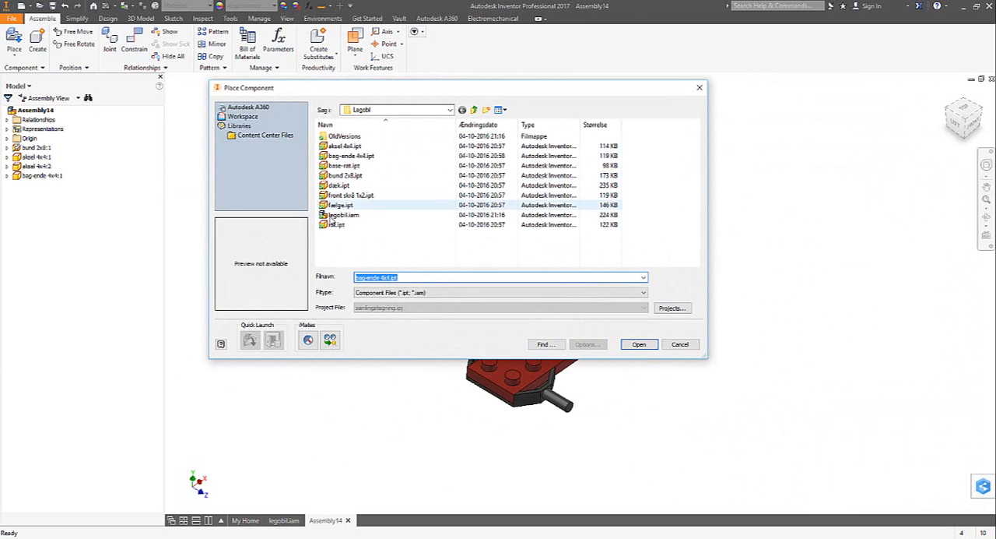
left_click(333, 195)
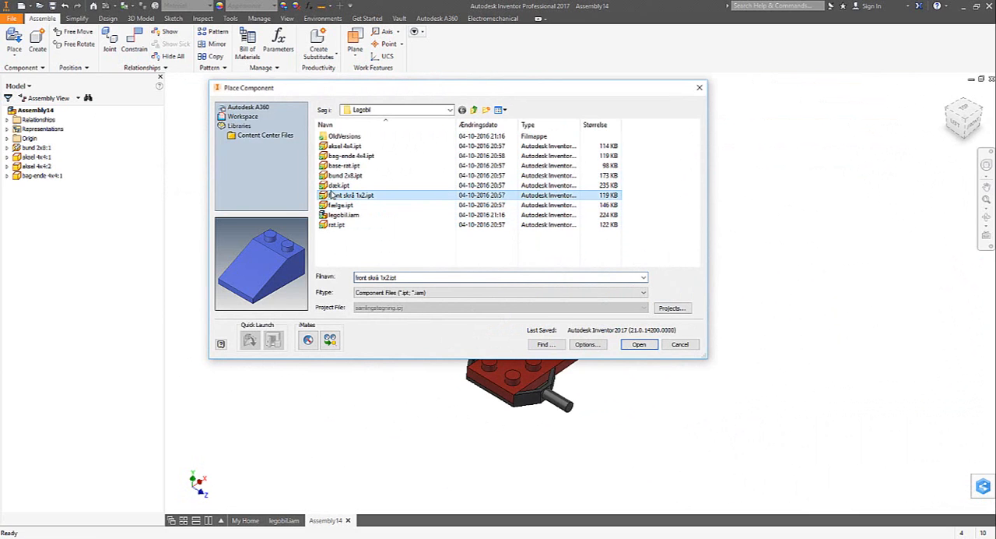
left_click(640, 345)
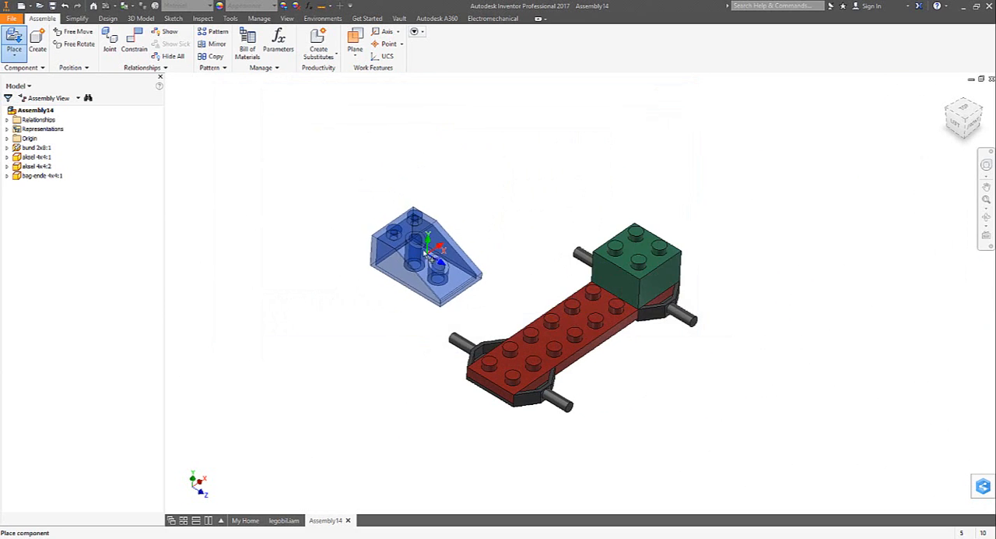
left_click(409, 221)
- Mate the blue sloped brick's underside rim to the top face of the red plate
left_click(141, 55)
middle_click_drag(379, 321, 559, 218, "shift")
scroll(558, 219, "down", 5)
left_click(604, 176)
middle_click_drag(582, 268, 604, 473, "shift")
scroll(608, 475, "up", 2)
left_click(597, 462)
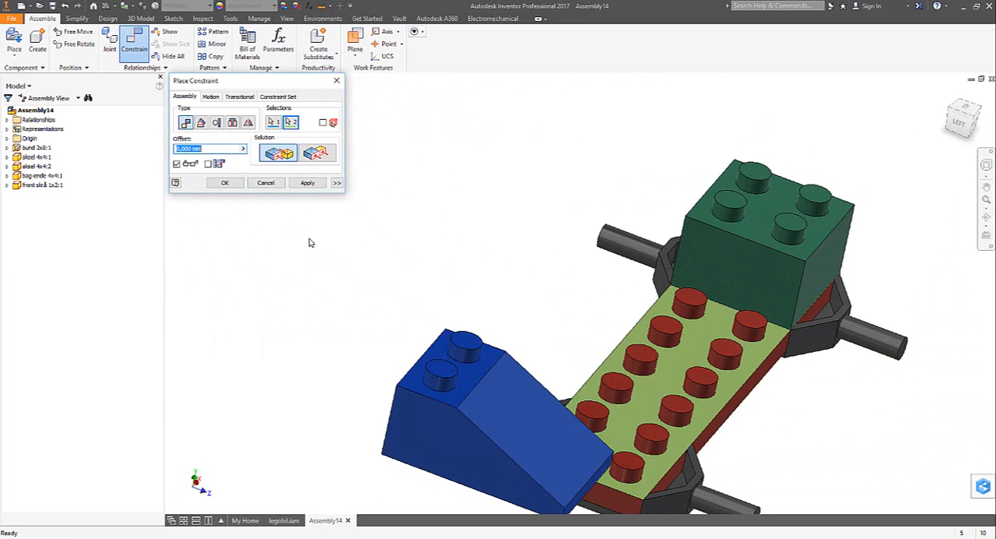
left_click(307, 183)
- Constrain the blue sloped brick's low front face flush with the red plate's front end face
middle_click_drag(436, 390, 442, 458, "shift")
left_click(444, 455)
left_click(488, 466)
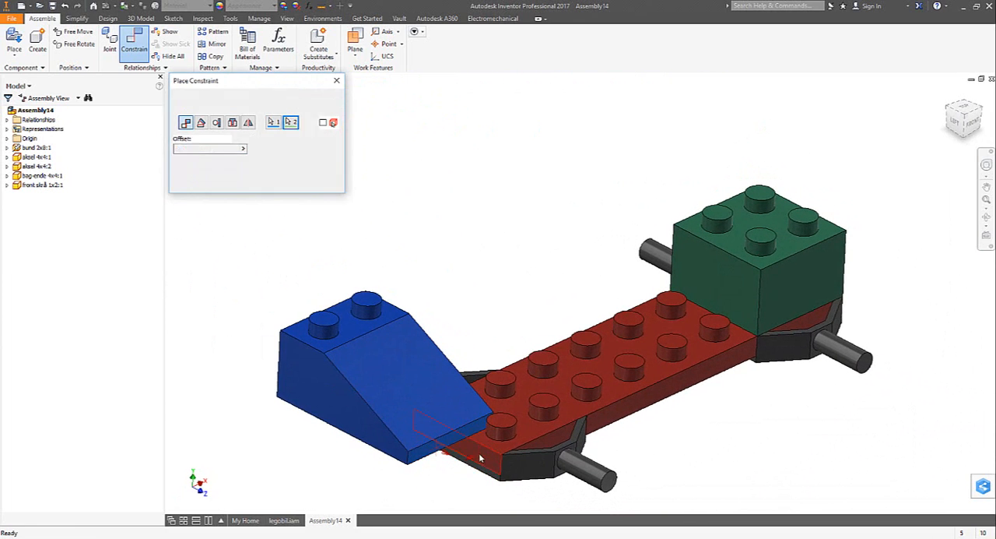
left_click(317, 154)
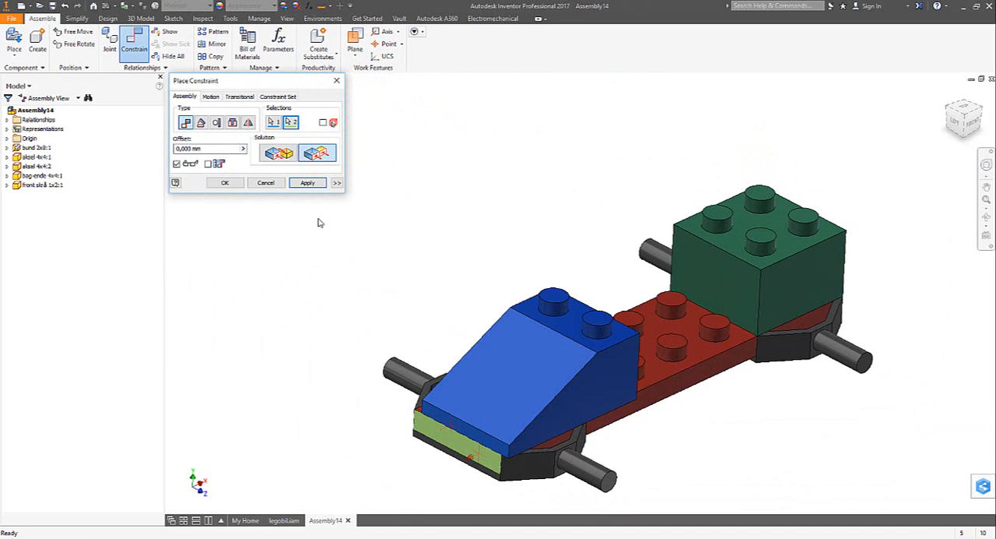
left_click(308, 183)
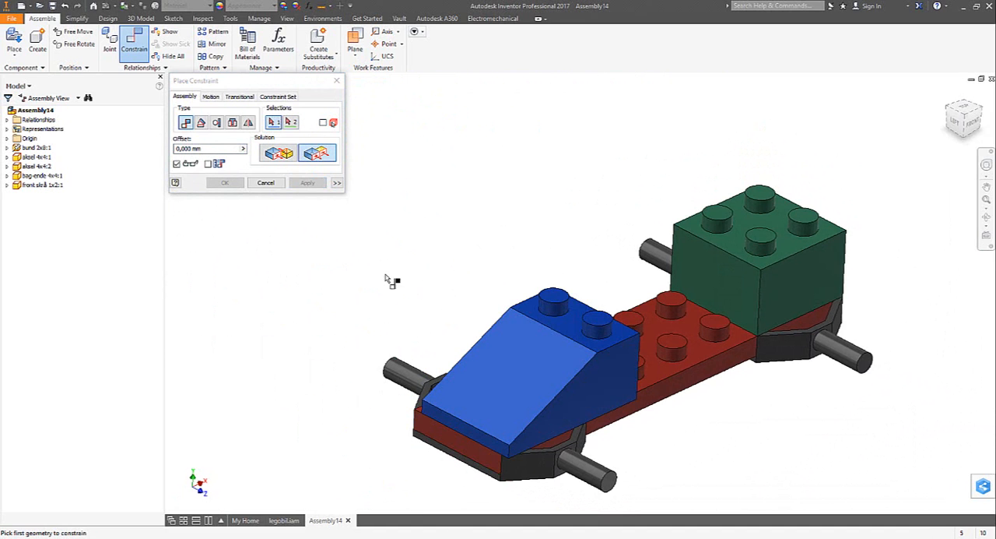
- Constrain the blue brick's side face flush with the red plate's long side face and finish constraining
left_click(608, 365)
middle_click_drag(610, 367, 606, 388, "shift")
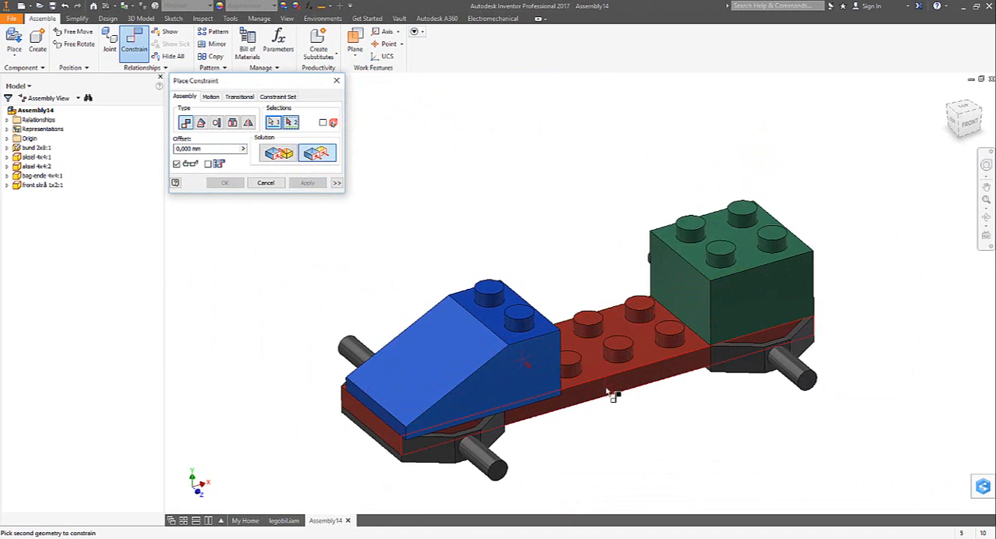
left_click(608, 394)
left_click(307, 183)
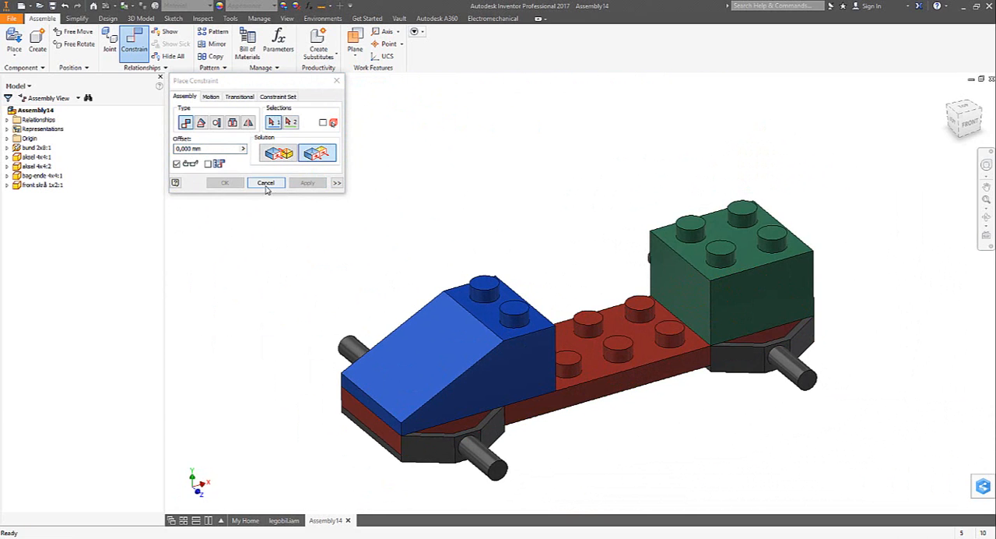
left_click(266, 183)
key("F6")
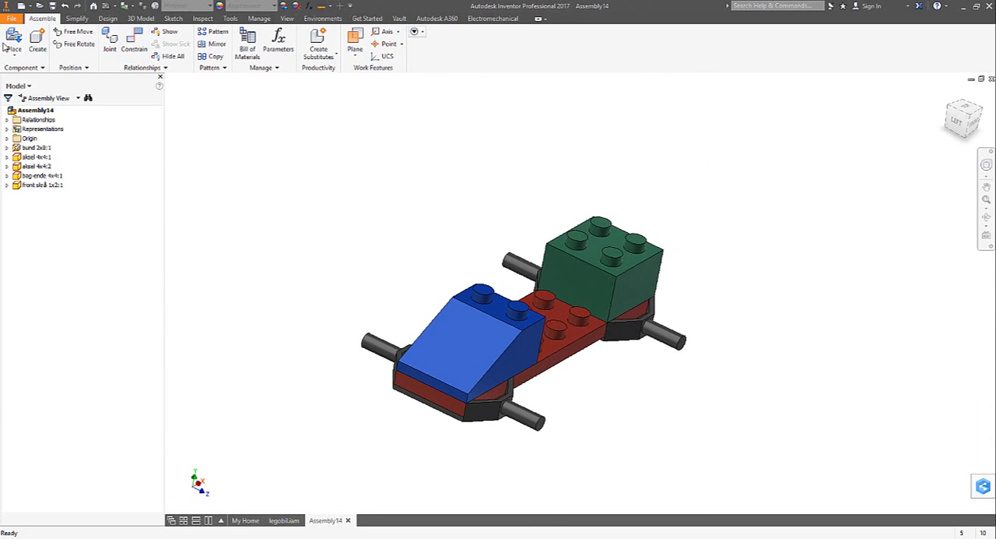
- Place one base-rat and one rat part together in the assembly beside the car
key("p")
left_click(333, 225)
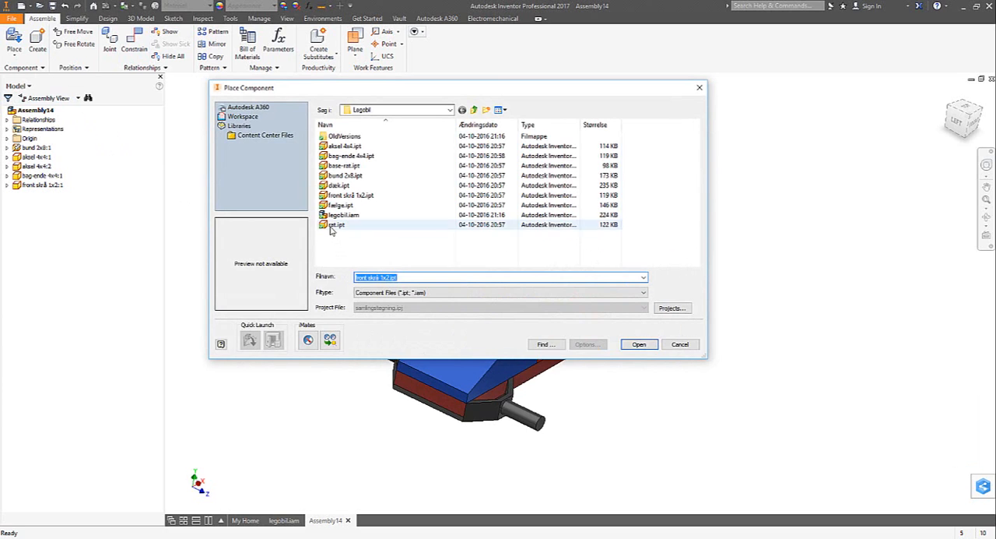
left_click(333, 167, "ctrl")
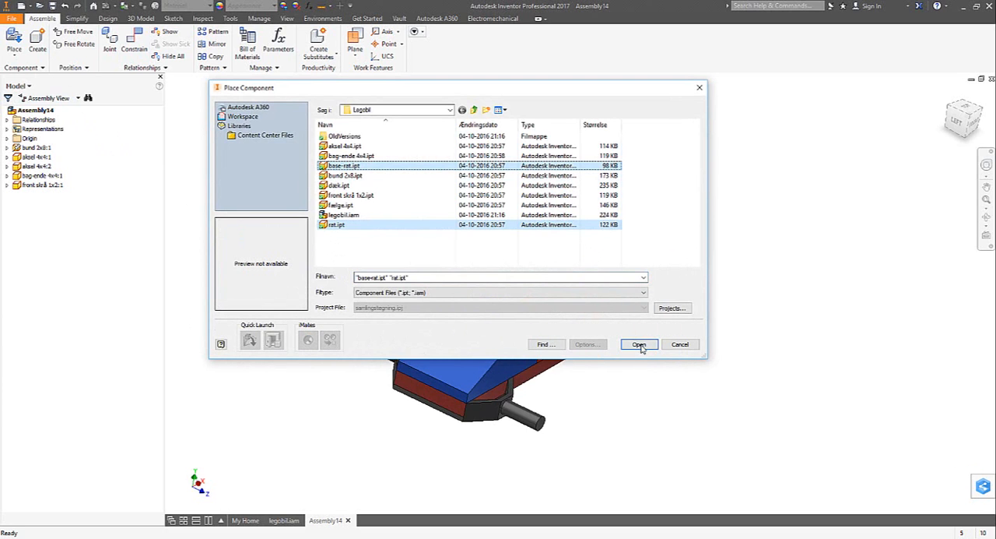
left_click(639, 344)
left_click(393, 261)
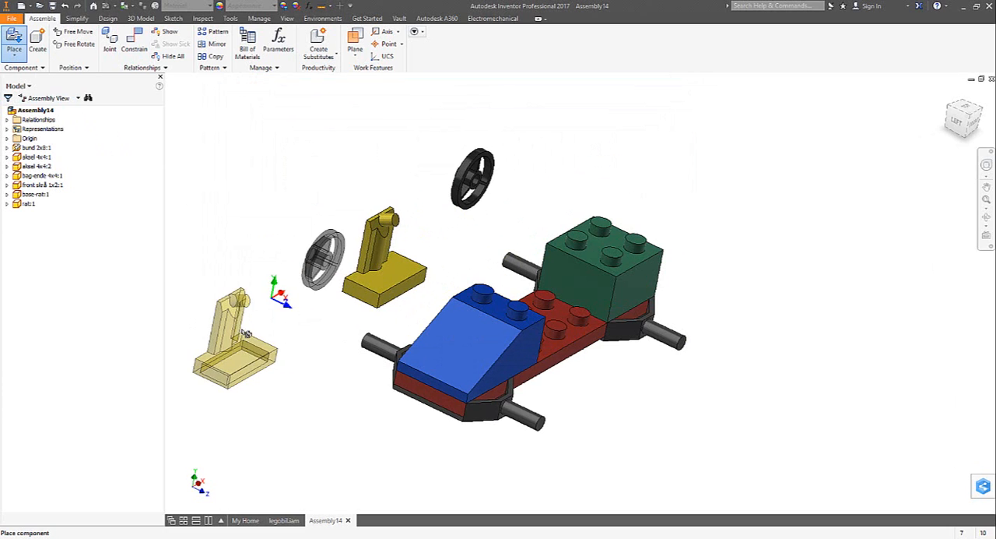
- Mate the yellow steering base's underside rim to the top face of the red plate
left_click(137, 54)
middle_click_drag(317, 403, 441, 239, "shift")
scroll(441, 239, "up", 3)
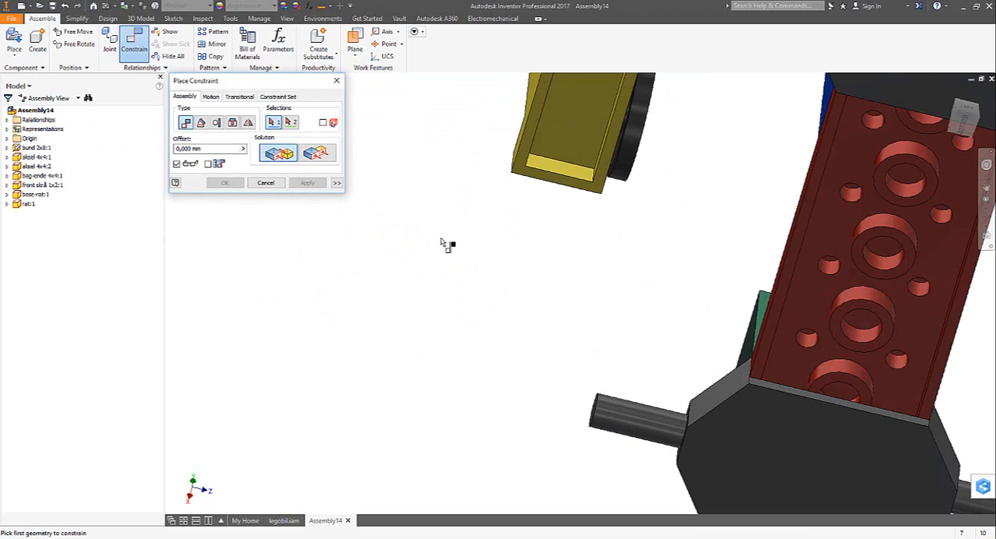
left_click(559, 186)
key("F6")
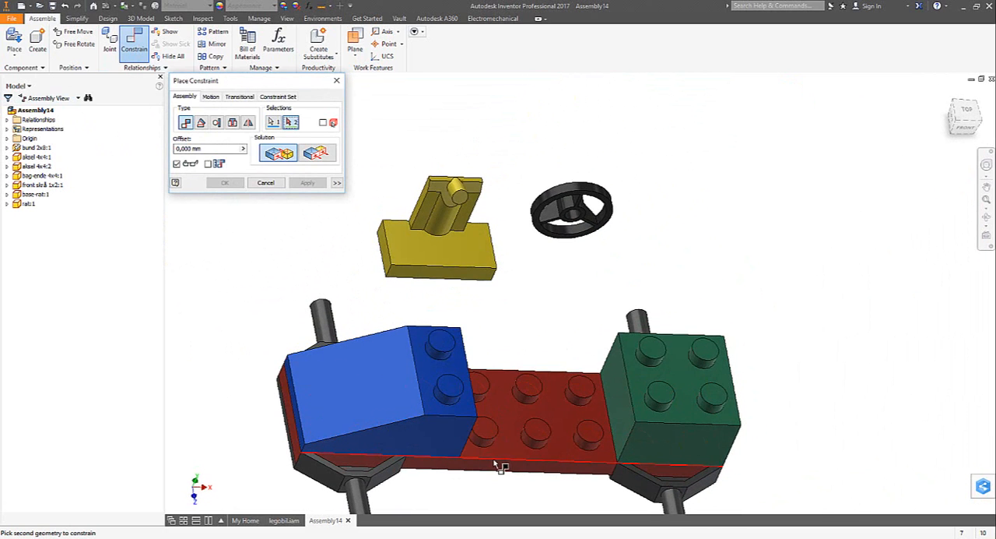
left_click(510, 447)
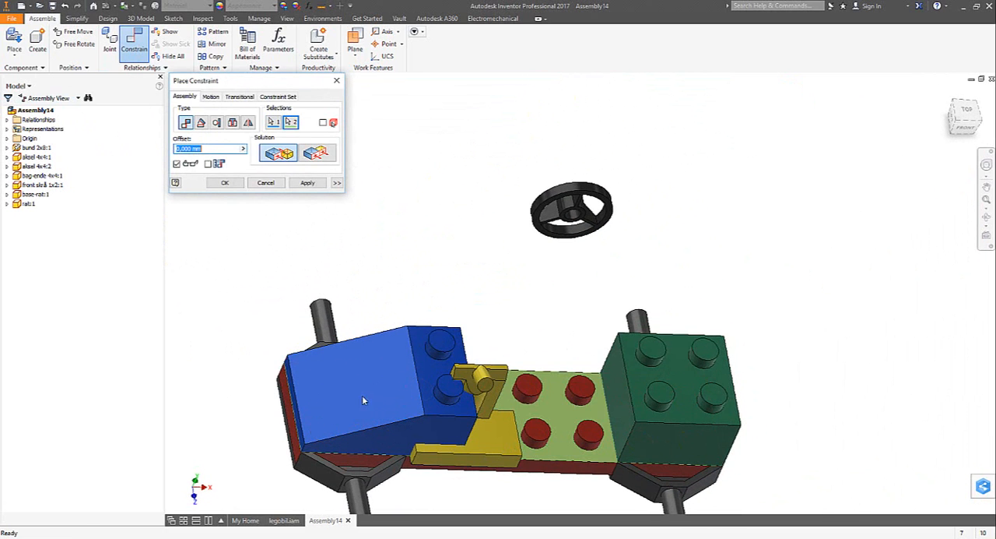
left_click(307, 184)
- Mate the yellow steering base's upright back face to the blue brick's vertical rear face
scroll(315, 397, "down", 3)
middle_click_drag(315, 405, 576, 259, "shift")
left_click(581, 259)
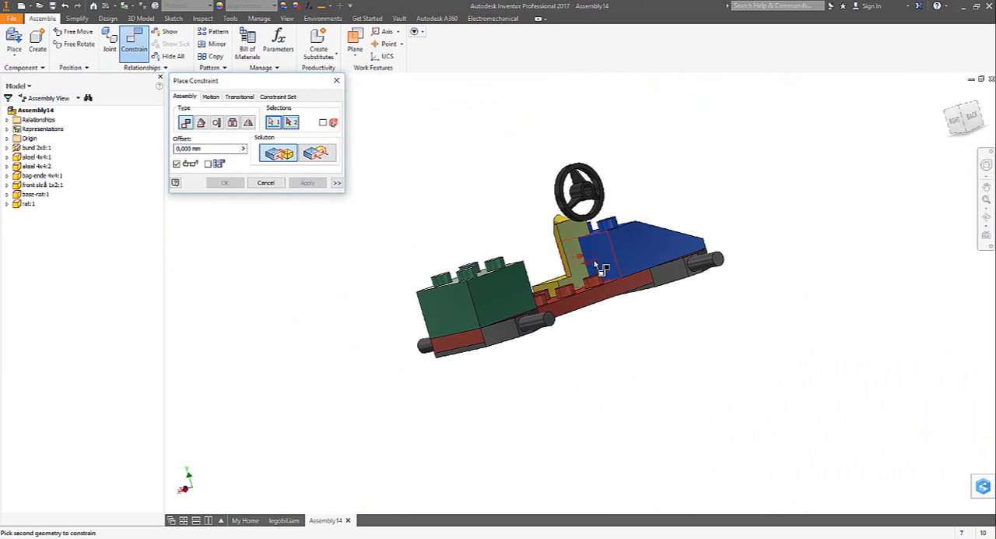
left_click(606, 258)
key("F6")
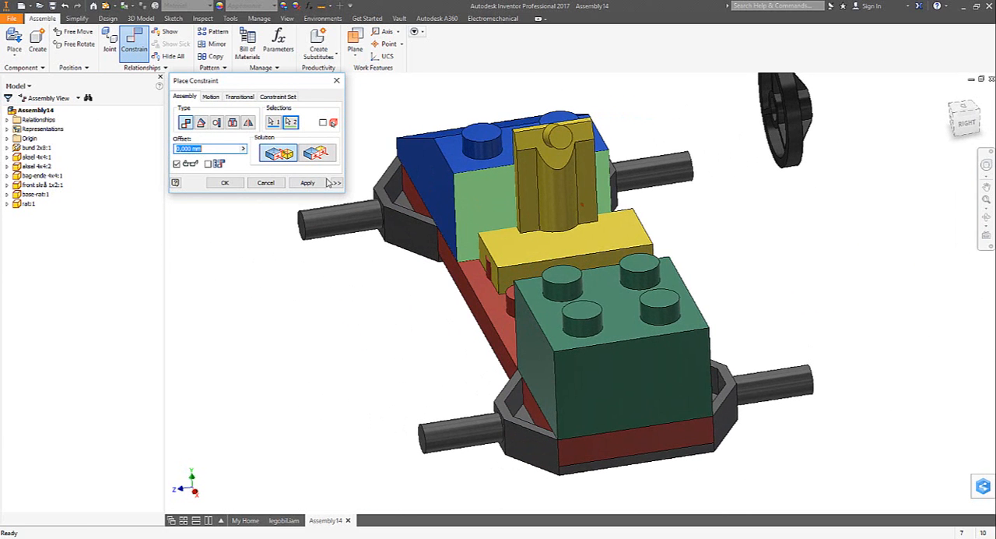
left_click(309, 184)
- Constrain the yellow steering base's side face flush with the red plate's long side face
middle_click_drag(336, 234, 426, 263, "shift")
left_click(411, 280)
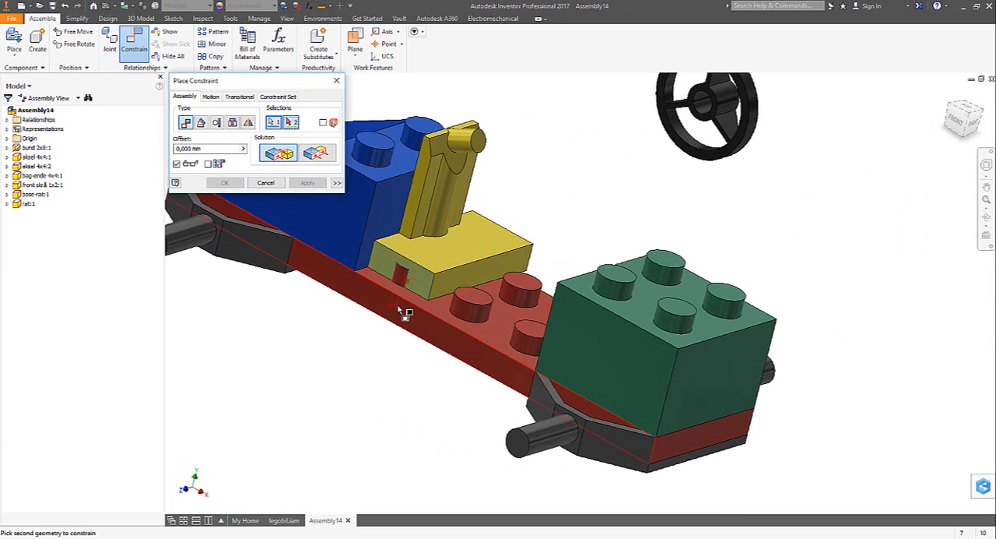
left_click(393, 307)
left_click(318, 154)
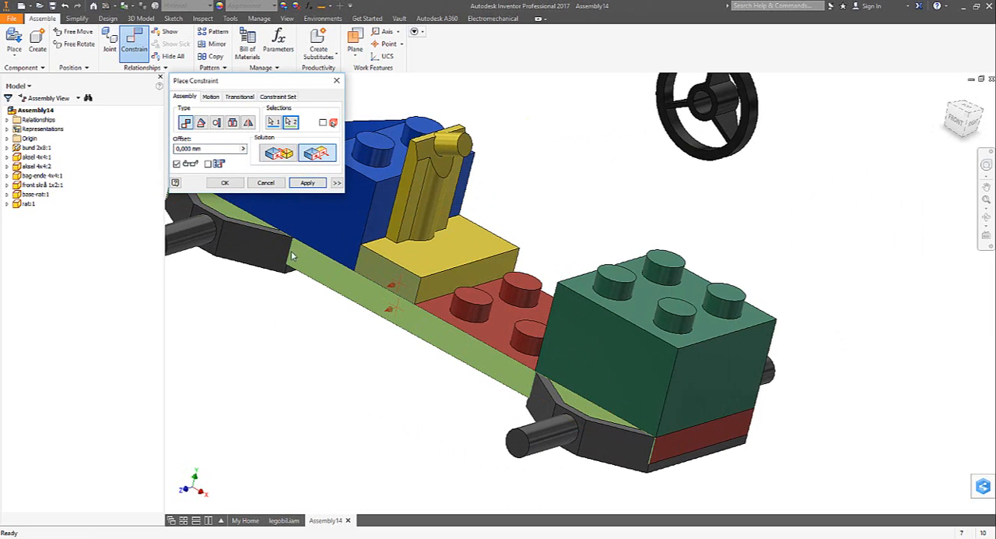
left_click(308, 183)
- Join the steering wheel's hub hole to the round pin of the yellow base with an Insert constraint and finish constraining
middle_click_drag(329, 240, 520, 173, "shift")
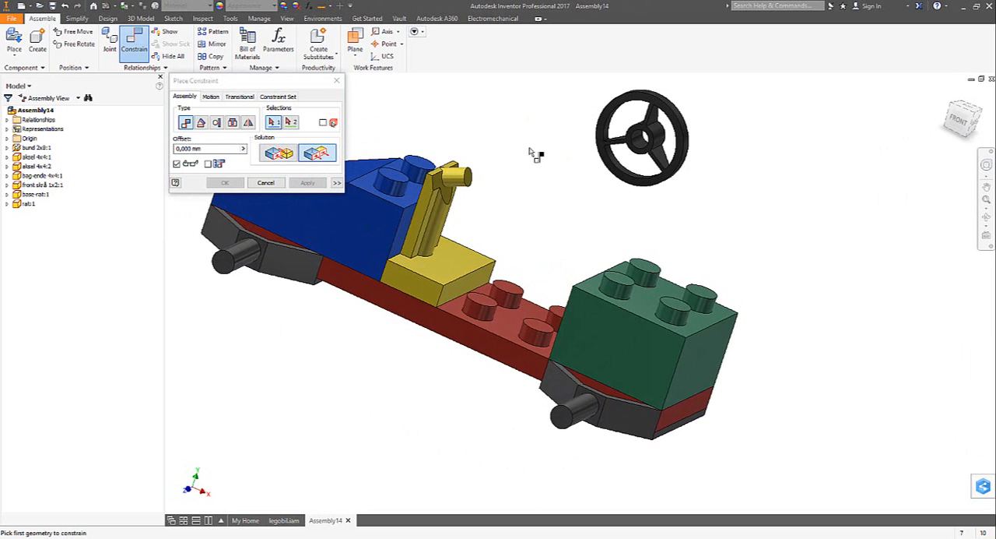
left_click(231, 123)
middle_click_drag(354, 233, 679, 185, "shift")
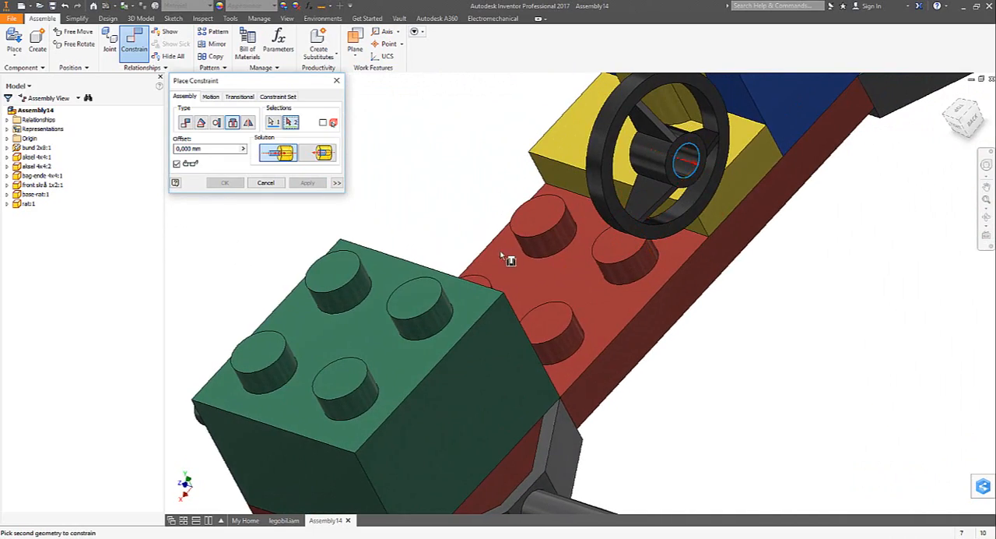
scroll(501, 253, "down", 3)
middle_click_drag(501, 253, 506, 187, "shift")
scroll(467, 192, "up", 2)
scroll(371, 192, "down", 2)
scroll(577, 226, "up", 4)
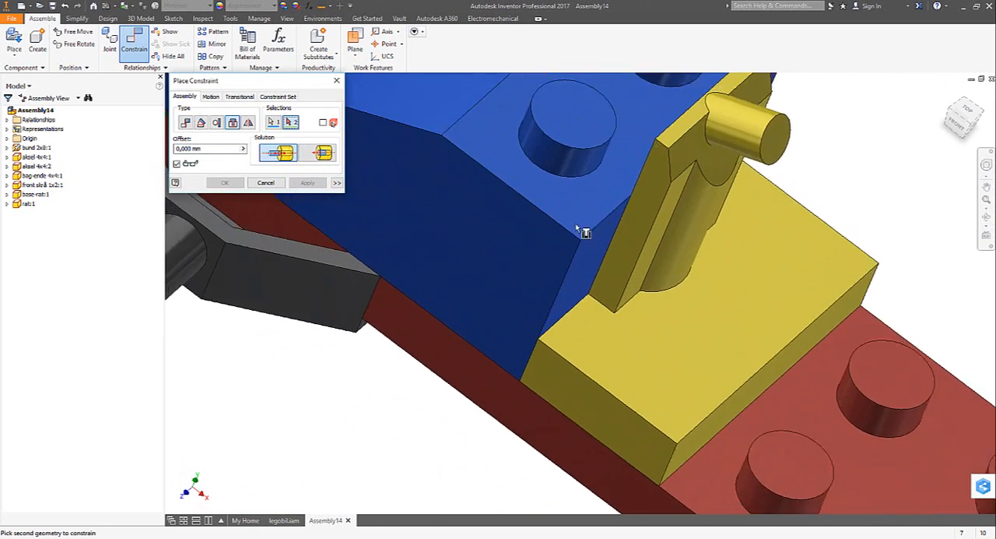
scroll(576, 225, "up", 1)
left_click(739, 138)
scroll(427, 316, "down", 3)
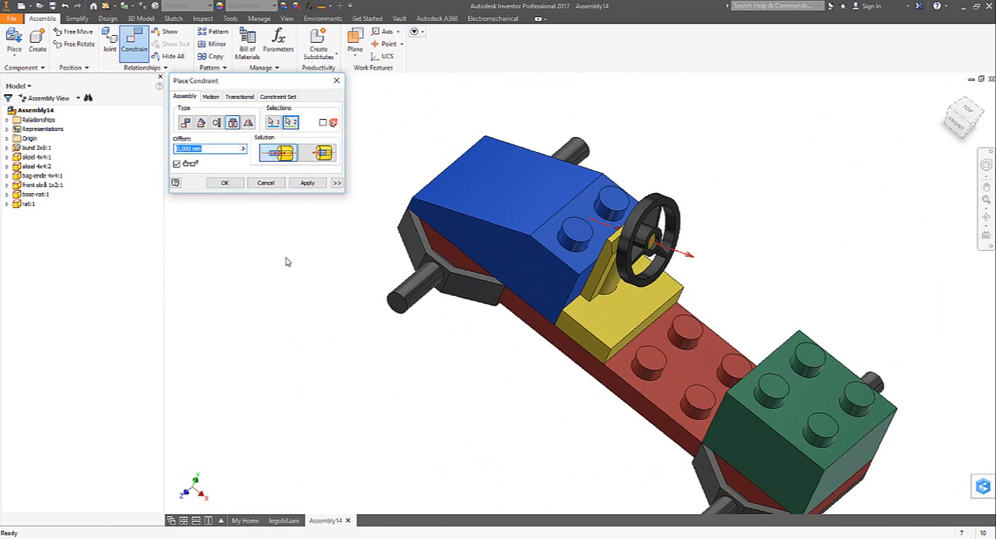
left_click(225, 182)
key("F6")
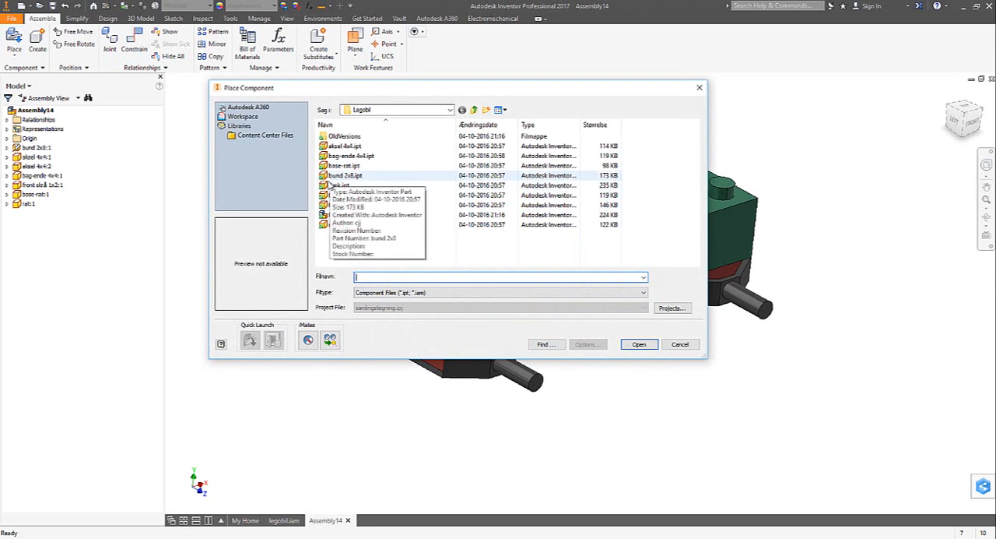
- Place four fælge rims in the assembly, one near each axle pin
left_click(341, 205)
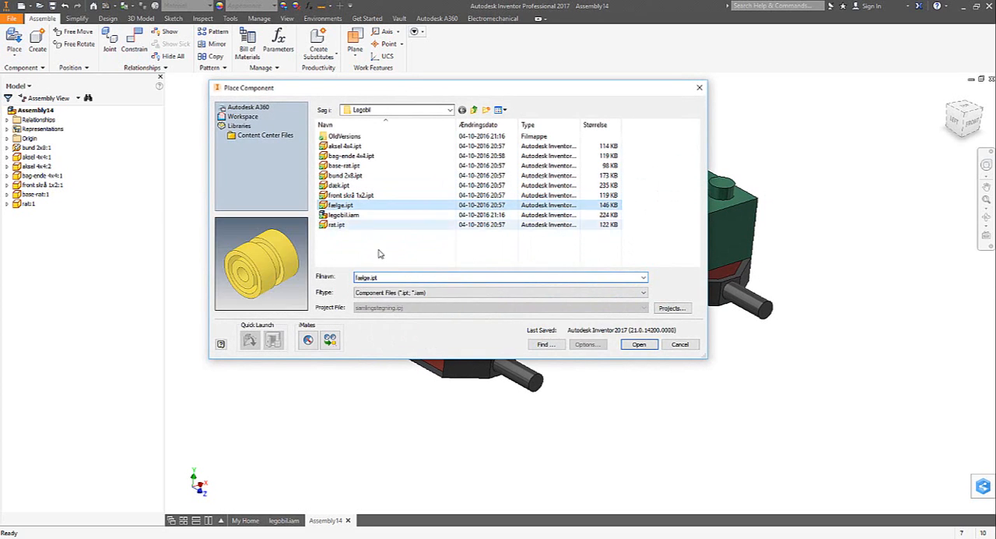
left_click(638, 344)
left_click(611, 432)
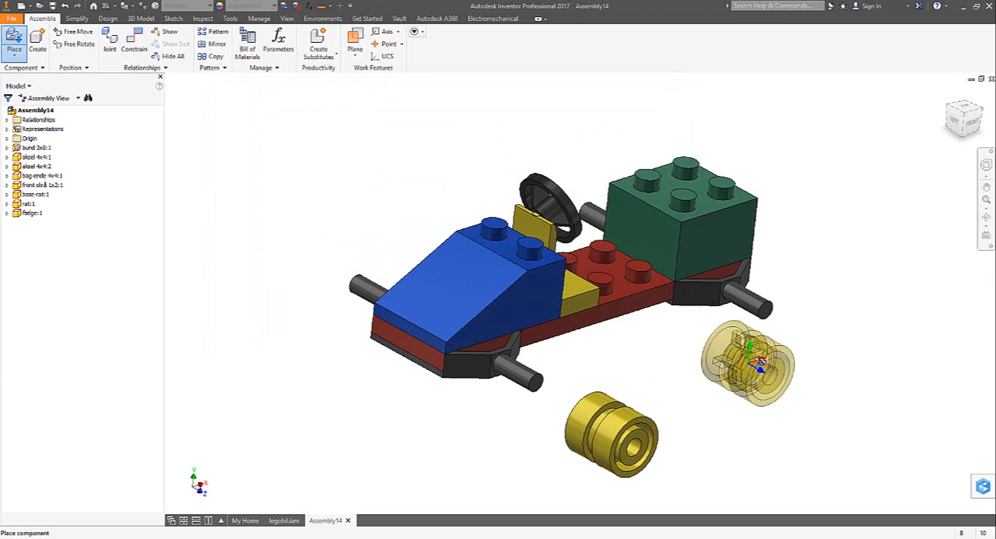
left_click(760, 358)
left_click(342, 231)
left_click(467, 145)
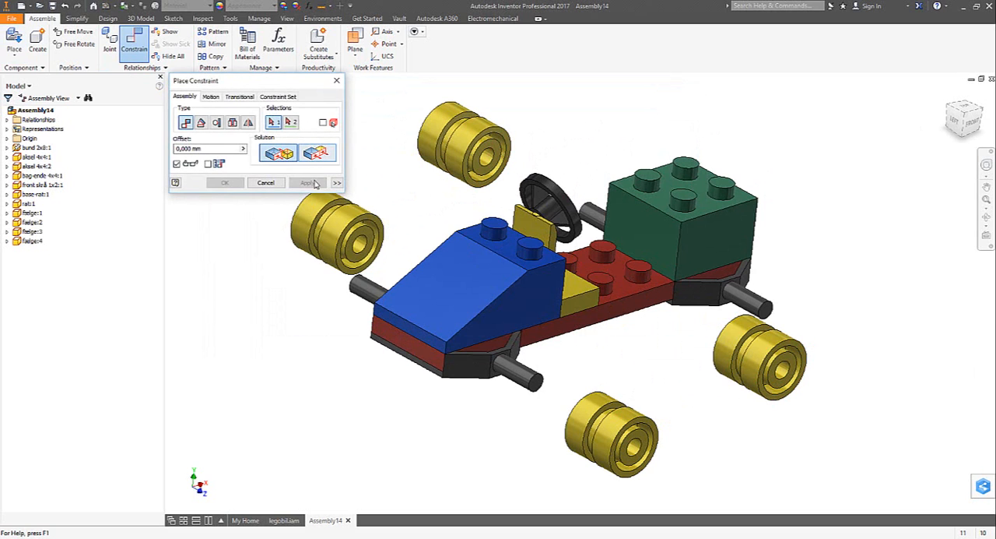
- Mount a rim on the front axle pin on the driver's right side with an Insert constraint
left_click(232, 124)
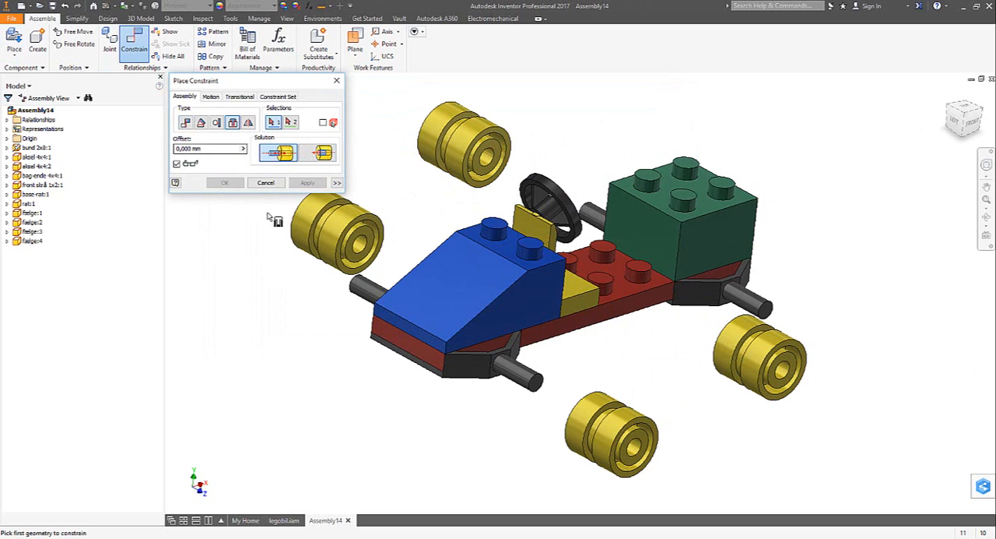
middle_click_drag(268, 218, 460, 342, "shift")
left_click(431, 260)
left_click(484, 328)
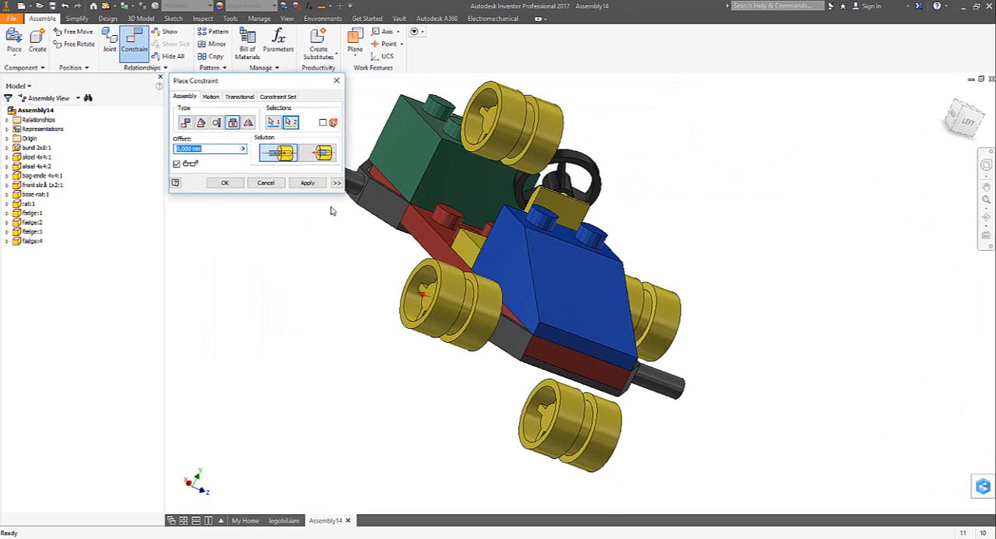
left_click(308, 182)
- Mount a rim on the rear axle pin on the driver's right side with an Insert constraint
middle_click_drag(312, 185, 457, 182, "shift")
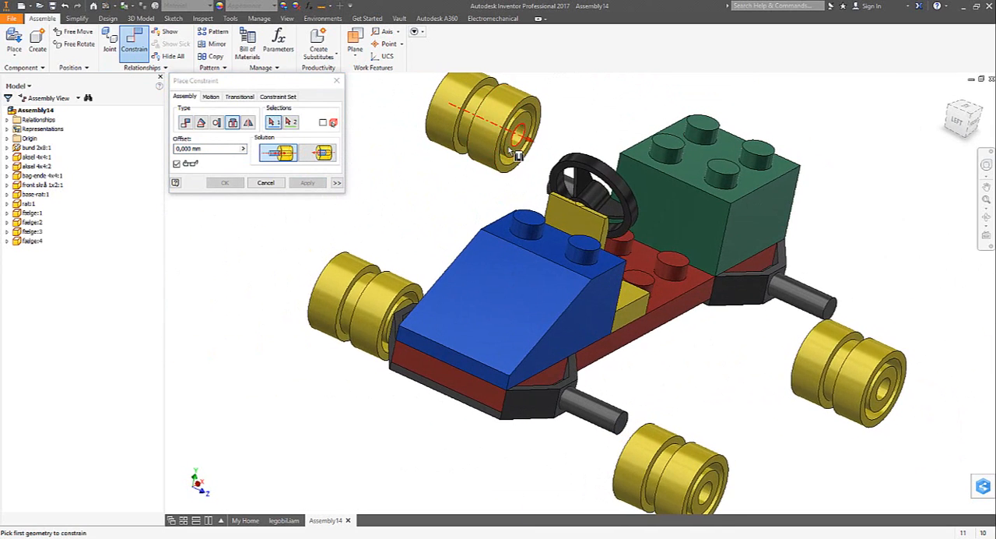
left_click(519, 152)
scroll(512, 149, "up", 3)
middle_click_drag(343, 224, 489, 147, "shift")
scroll(489, 148, "down", 3)
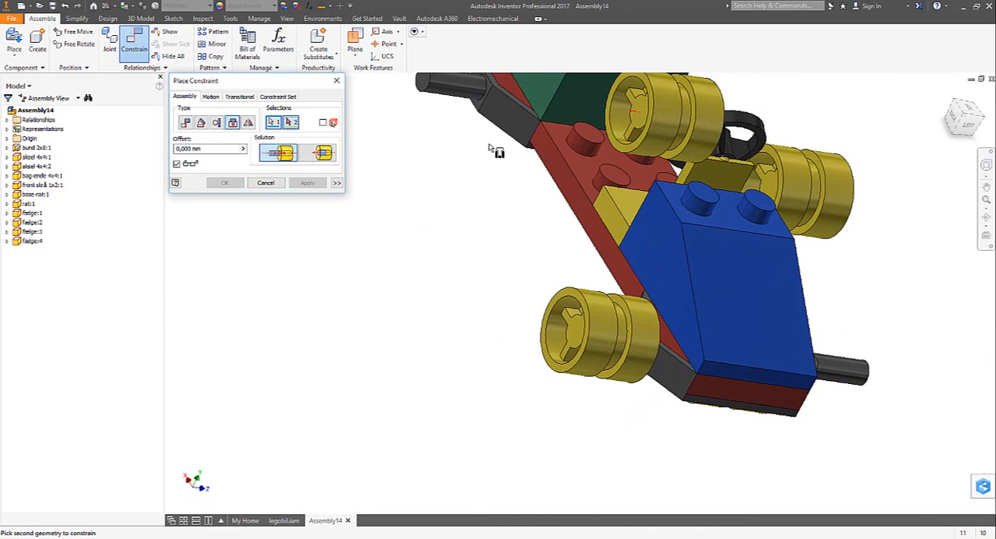
left_click(482, 99)
left_click(309, 183)
- Mount a rim on the front axle pin on the driver's left side with an Insert constraint
middle_click_drag(311, 187, 568, 450, "shift")
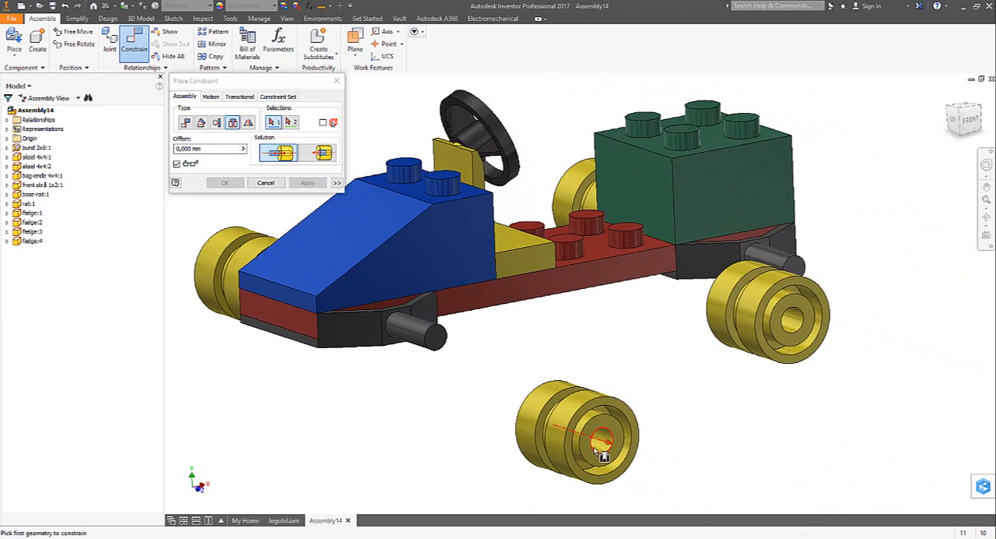
left_click(603, 452)
scroll(394, 347, "down", 2)
left_click(396, 345)
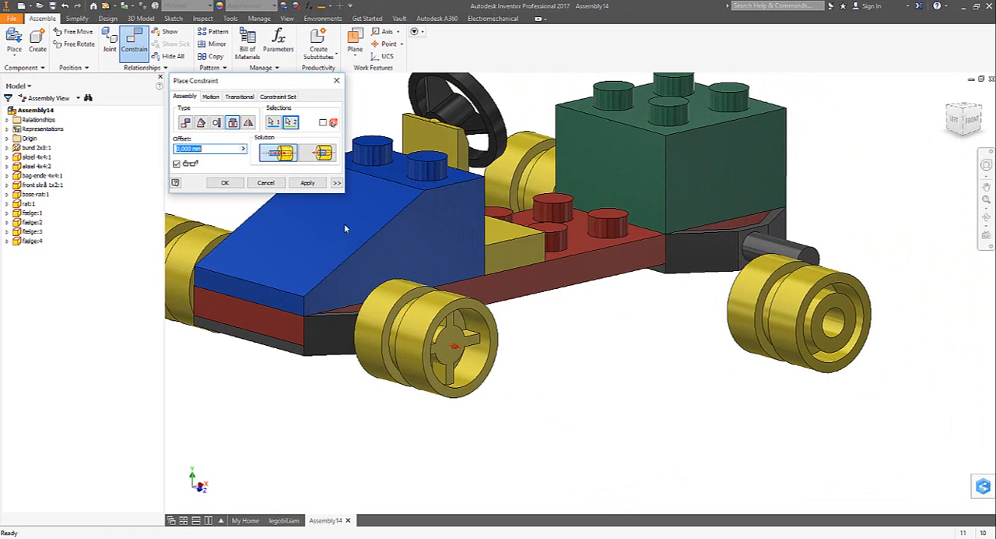
left_click(309, 183)
- Mount the remaining rim on the rear axle pin on the driver's left side with an Insert constraint
middle_click_drag(309, 184, 734, 363, "shift")
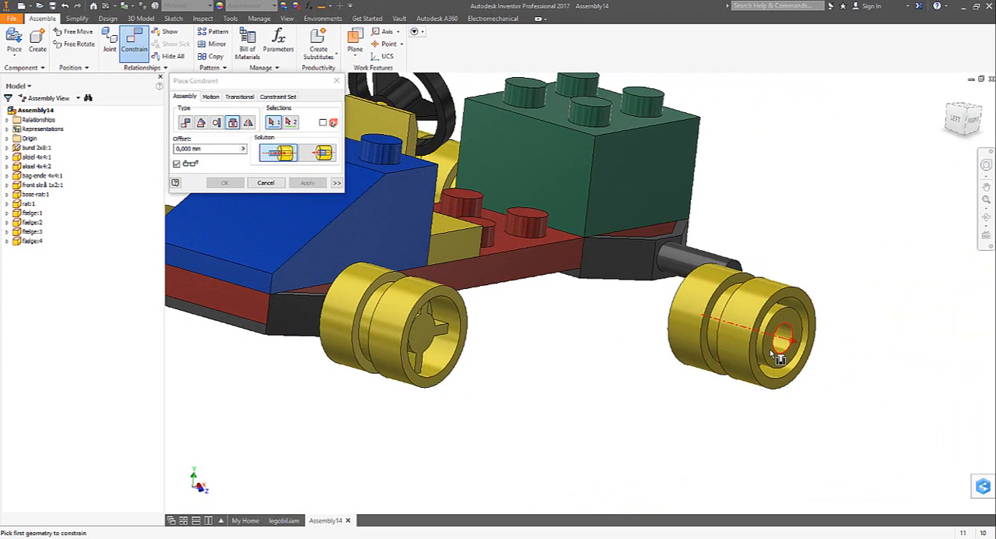
left_click(781, 341)
left_click(658, 267)
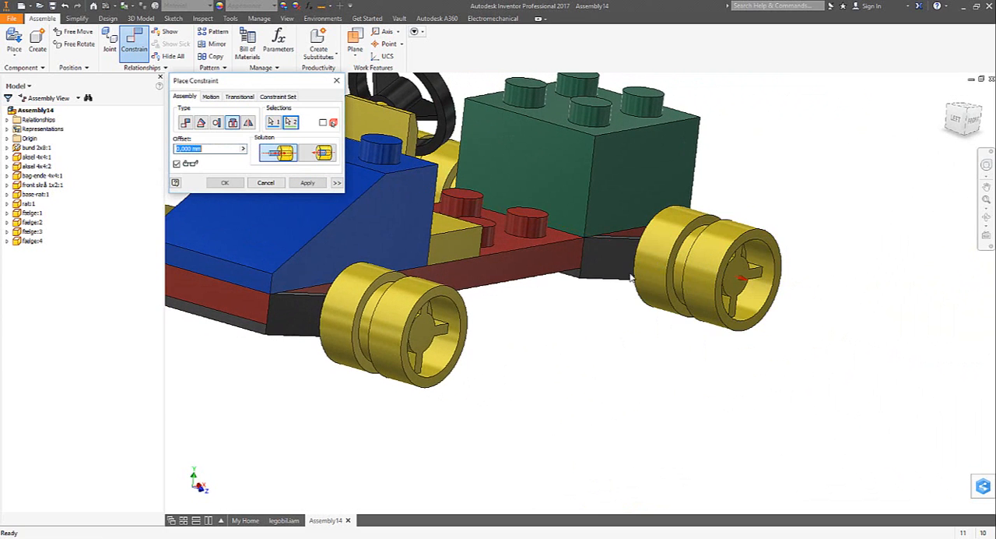
left_click(309, 183)
left_click(265, 182)
scroll(590, 299, "up", 5)
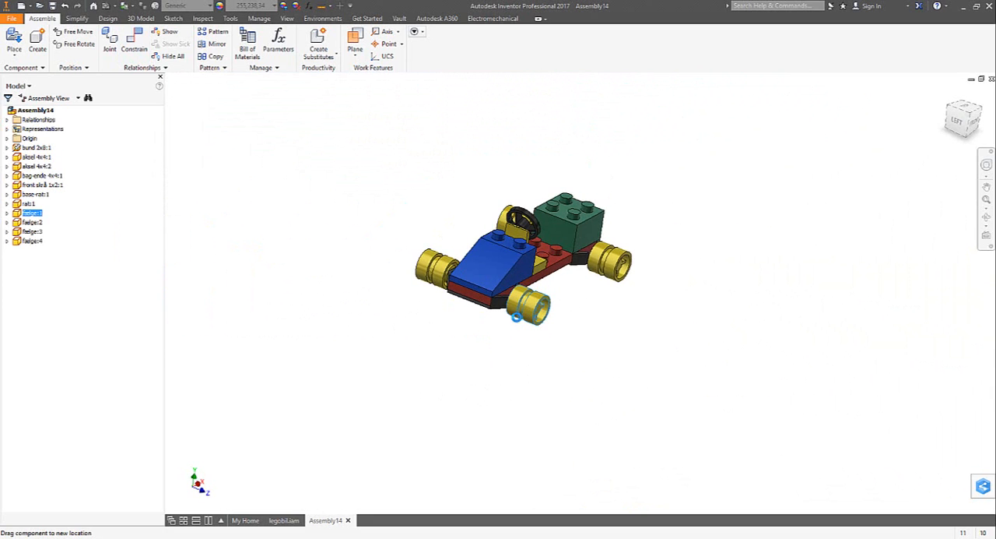
- Place four dæk.ipt tires in the assembly, one near each rim
left_click(315, 234)
scroll(313, 235, "down", 1)
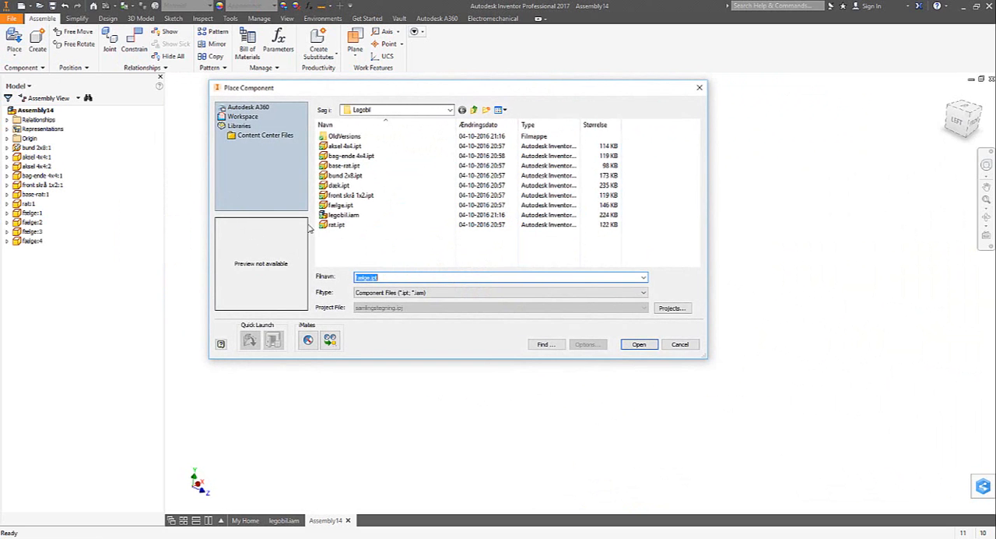
left_click(338, 186)
left_click(639, 345)
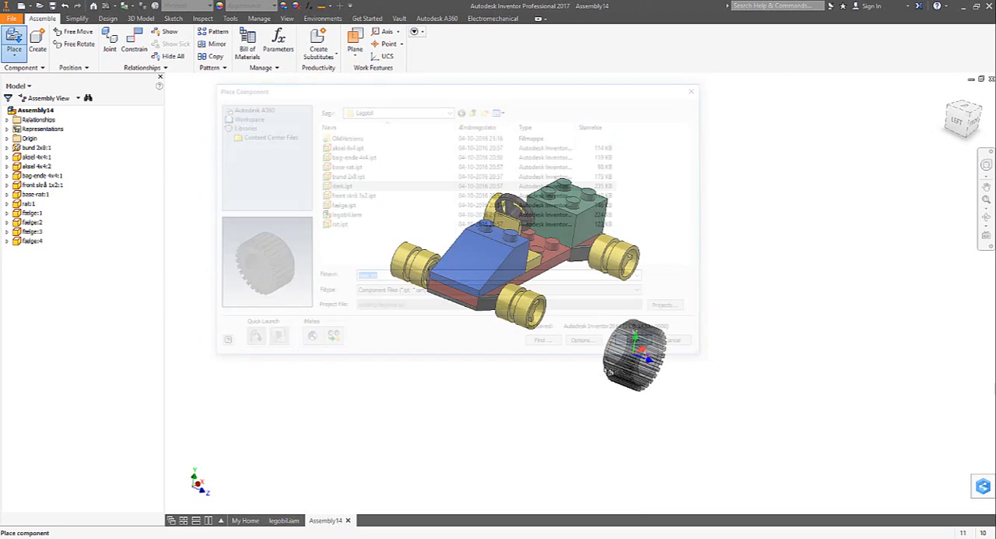
left_click(580, 367)
left_click(653, 305)
left_click(348, 213)
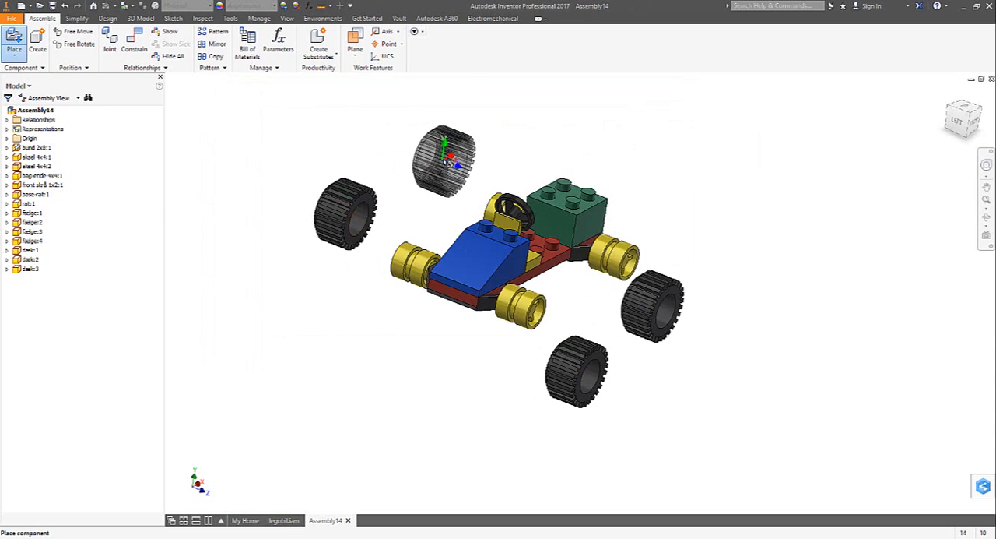
left_click(444, 158)
- Fit a tire onto the front rim on the driver's right side with an Insert constraint using the aligned solution
left_click(139, 48)
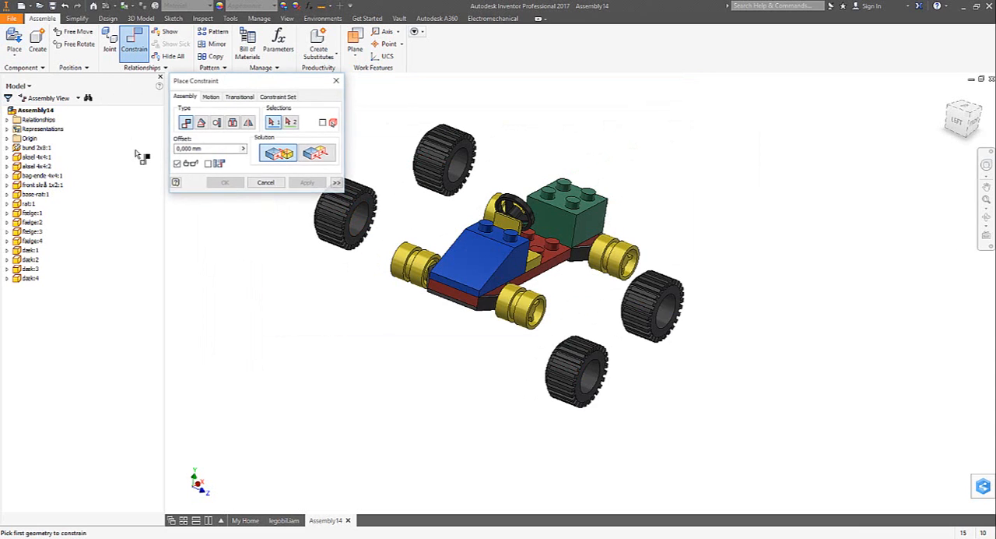
left_click(231, 123)
scroll(394, 269, "up", 3)
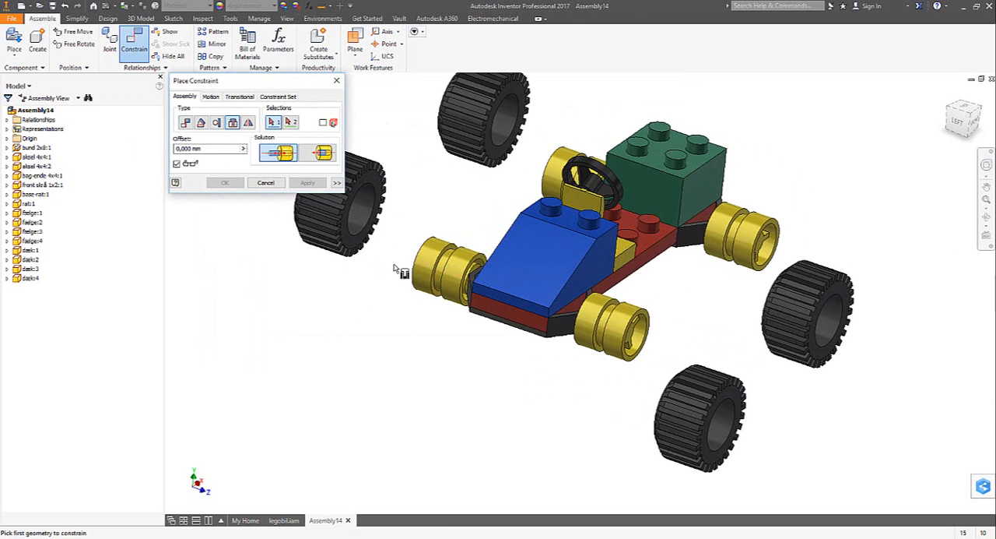
left_click(352, 236)
middle_click_drag(357, 249, 501, 293, "shift")
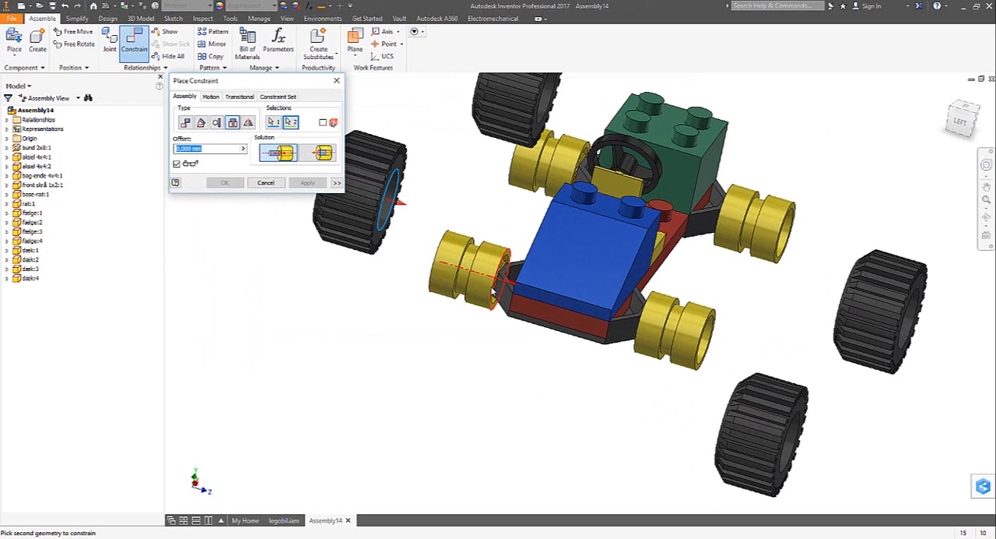
left_click(495, 293)
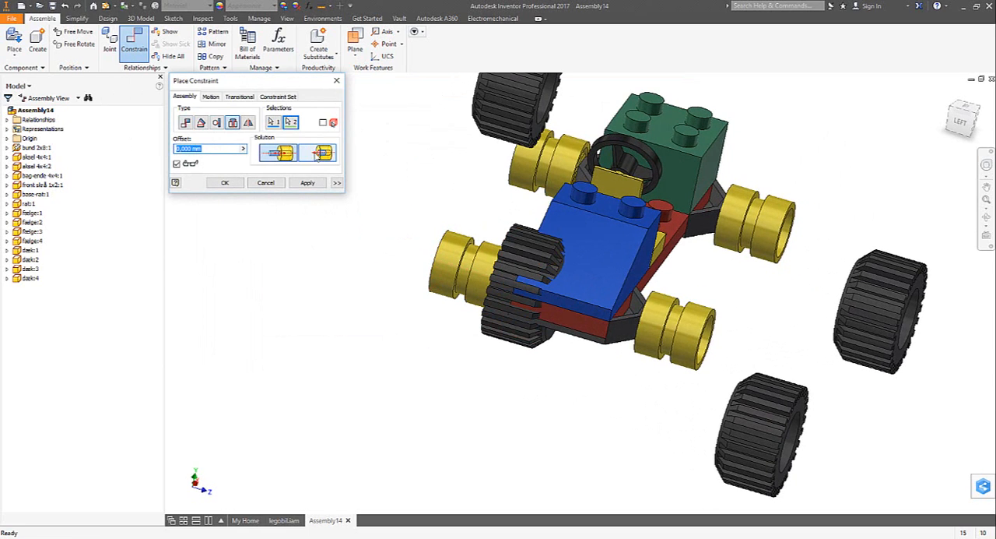
left_click(319, 154)
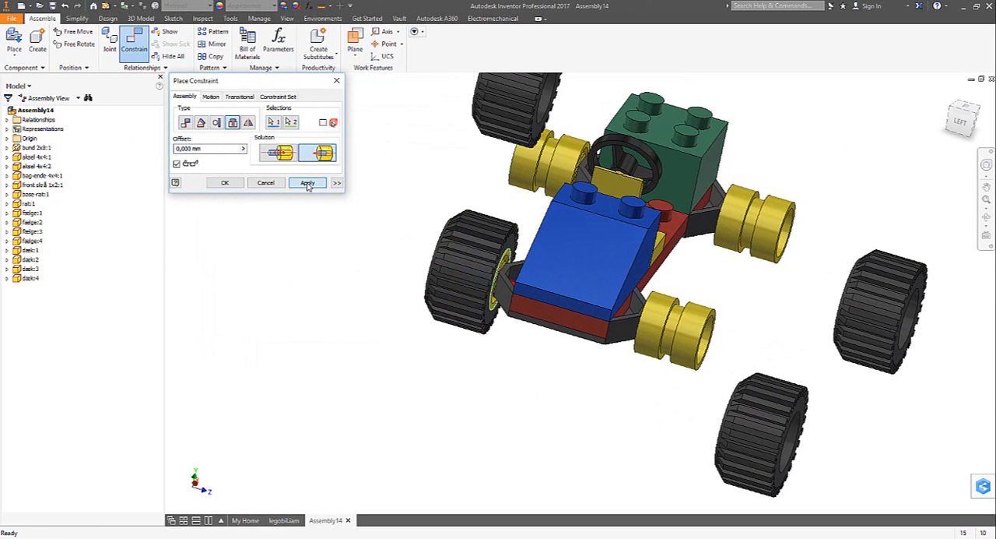
left_click(308, 186)
- Fit a tire onto the rear rim on the driver's right side with an aligned Insert constraint
middle_click_drag(662, 204, 638, 226, "shift")
left_click(527, 143)
scroll(539, 200, "down", 3)
scroll(646, 229, "up", 5)
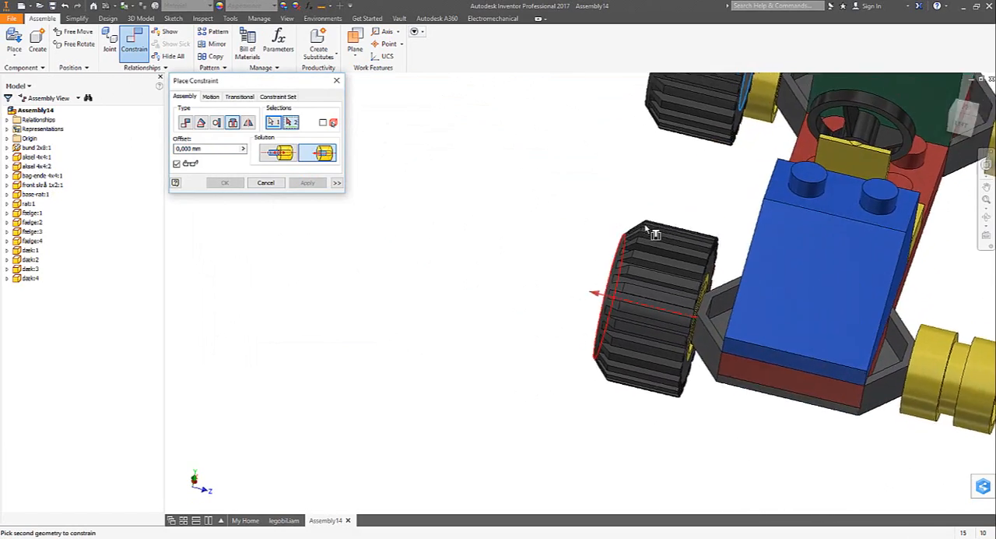
left_click(652, 231)
scroll(396, 273, "down", 3)
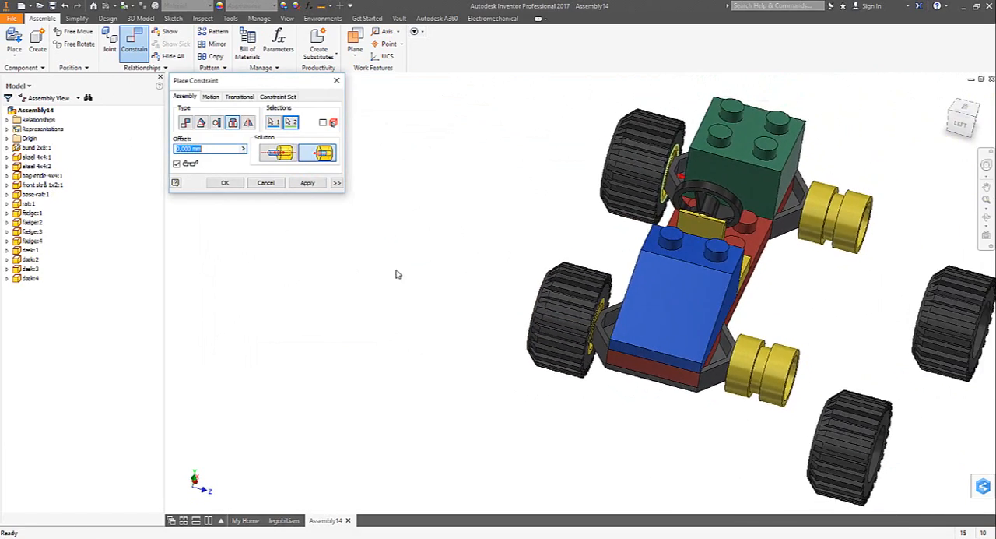
left_click(315, 187)
- Fit a tire onto the front rim on the driver's left side with an aligned Insert constraint
middle_click_drag(539, 378, 459, 389, "shift")
left_click(498, 393)
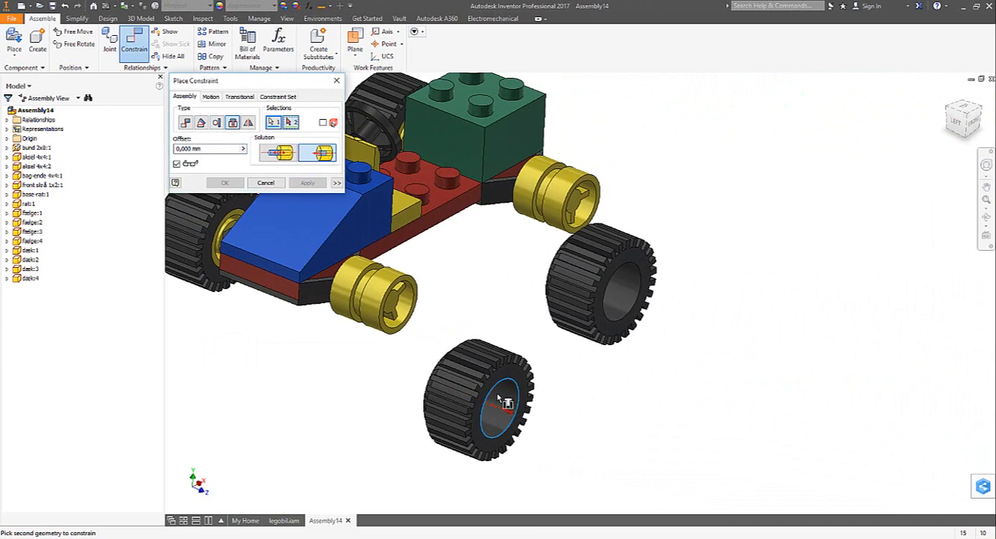
middle_click_drag(404, 351, 401, 300, "shift")
left_click(401, 299)
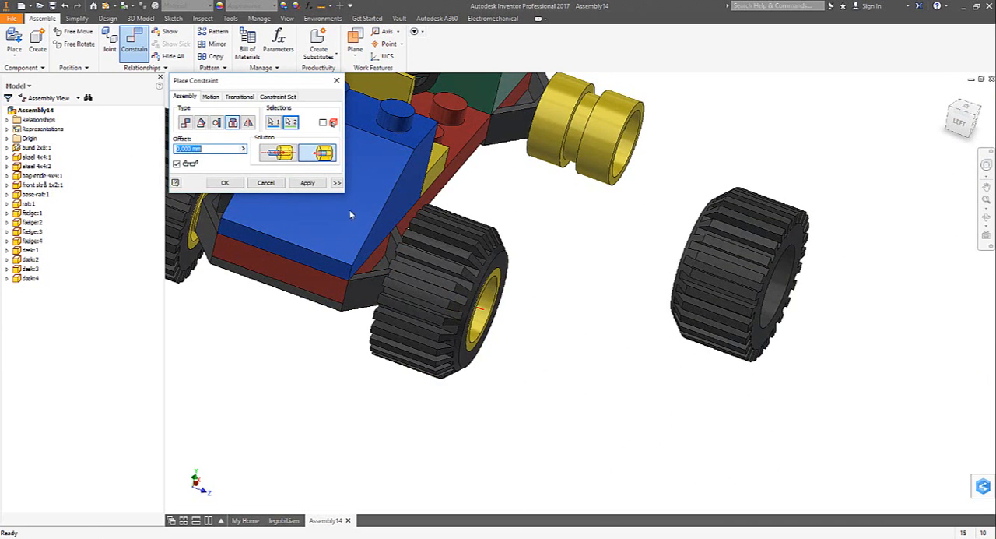
left_click(313, 188)
- Fit the last tire onto the rear rim on the driver's left side with an aligned Insert constraint
middle_click_drag(712, 405, 792, 390, "shift")
left_click(761, 337)
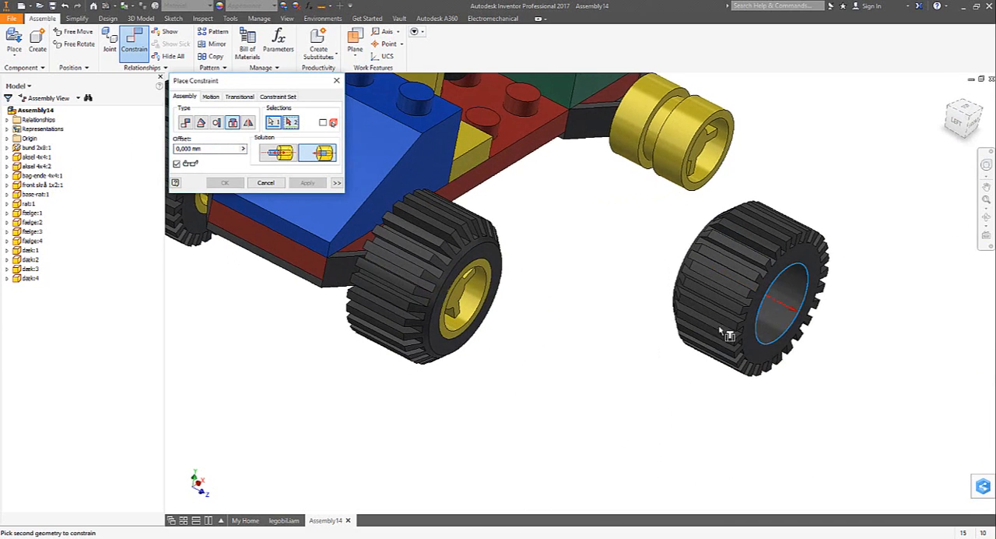
middle_click_drag(723, 329, 689, 311, "shift")
left_click(602, 139)
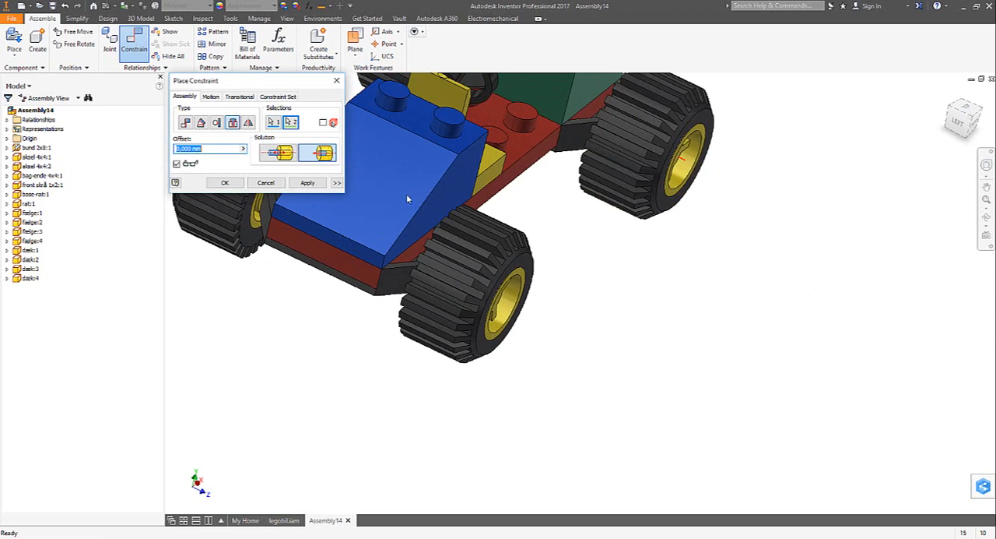
left_click(308, 184)
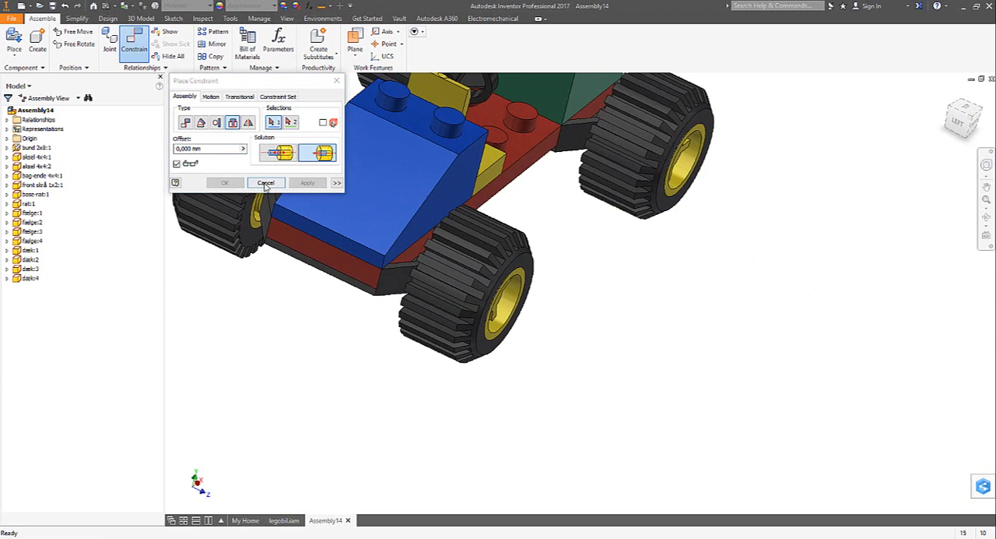
left_click(266, 185)
scroll(347, 311, "up", 3)
middle_click_drag(351, 327, 380, 369, "shift")
scroll(394, 367, "down", 3)
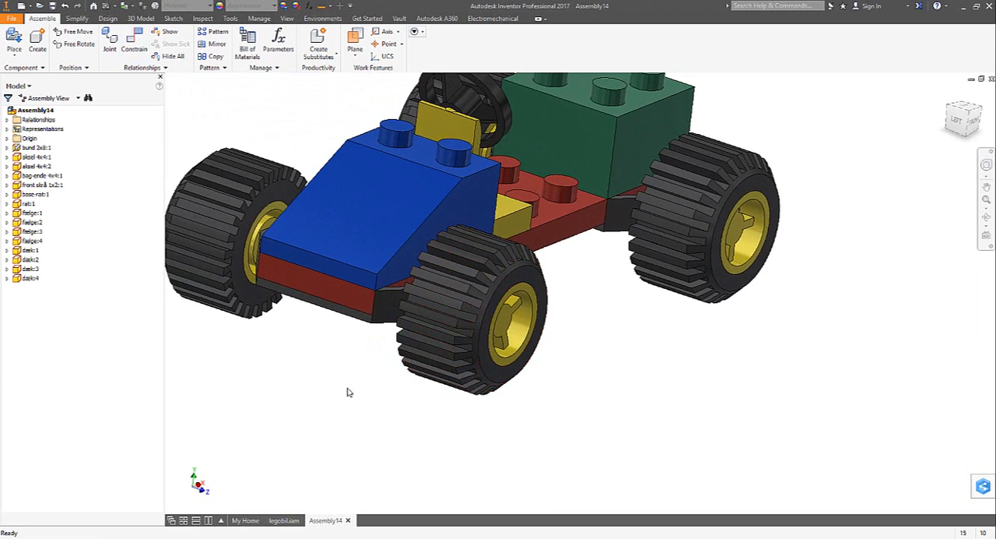